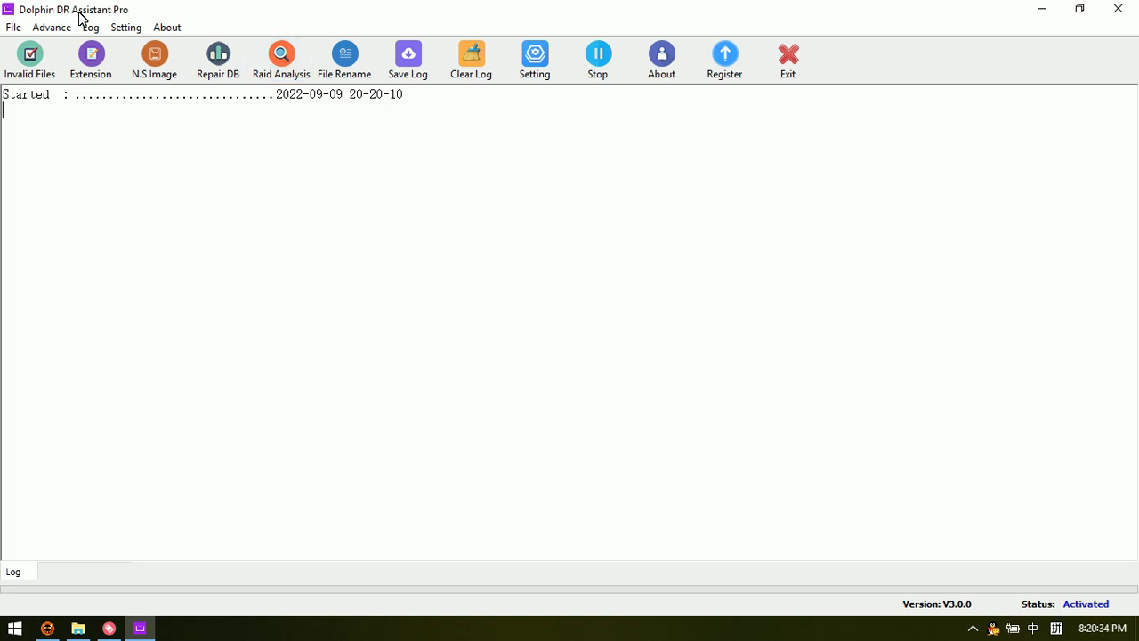
# Step: Start a Repair DB task and set its repair mode to Bad Database Page (8192 Bytes)
pyautogui.click(223, 69)
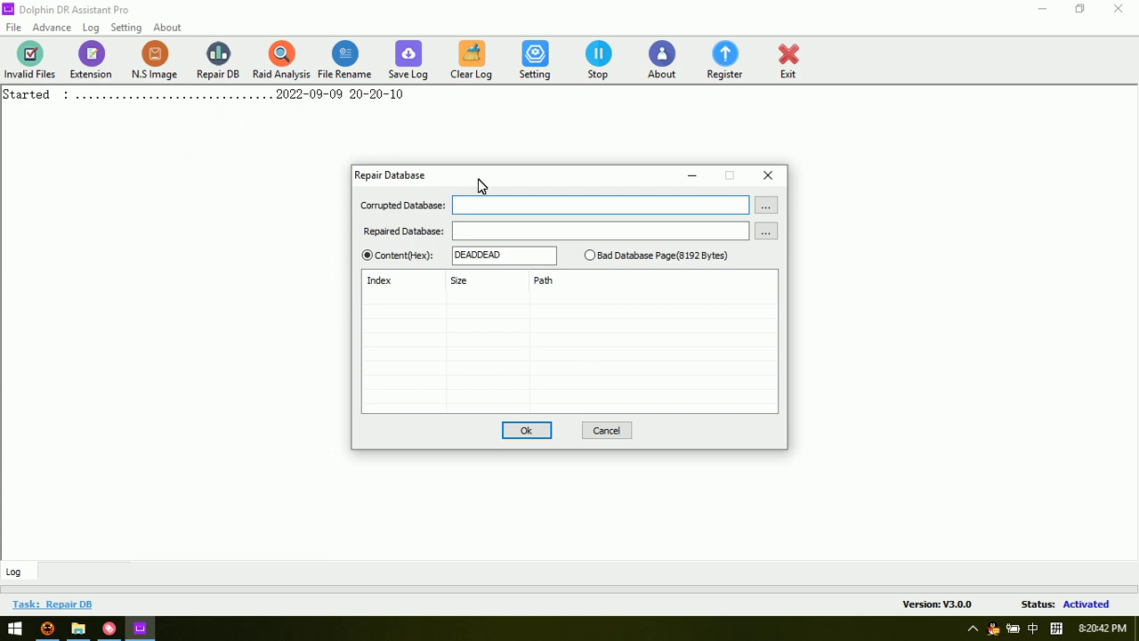
pyautogui.moveTo(478, 179); pyautogui.dragTo(467, 186)
pyautogui.click(581, 265)
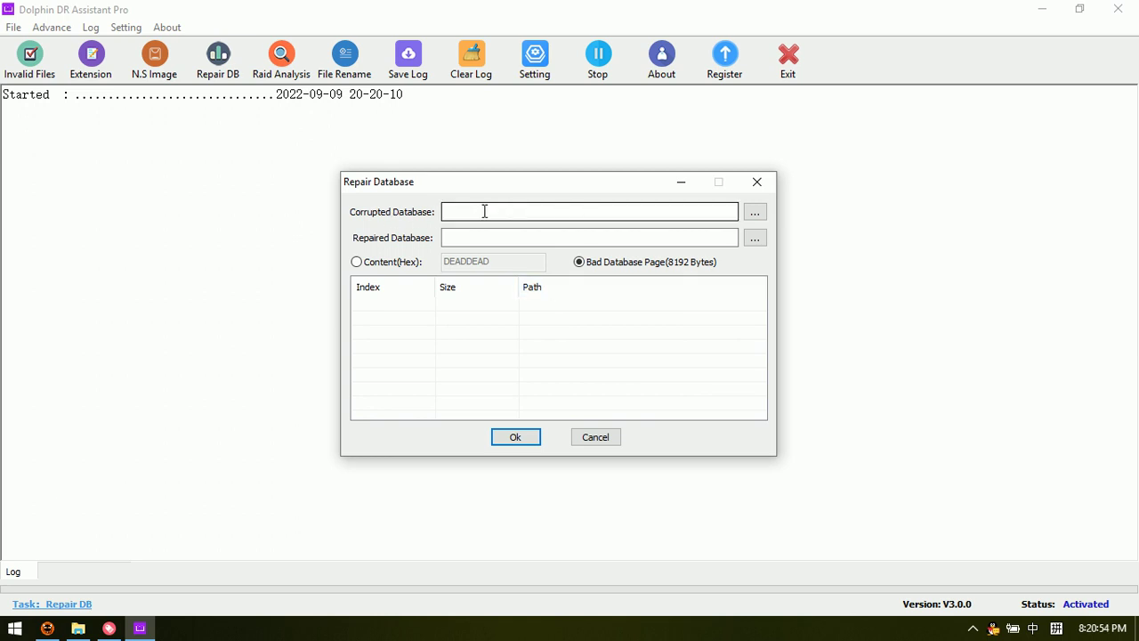
# Step: Choose ZXOA.mdf from the 20220806-corrupted-database folder as the corrupted database
pyautogui.click(754, 212)
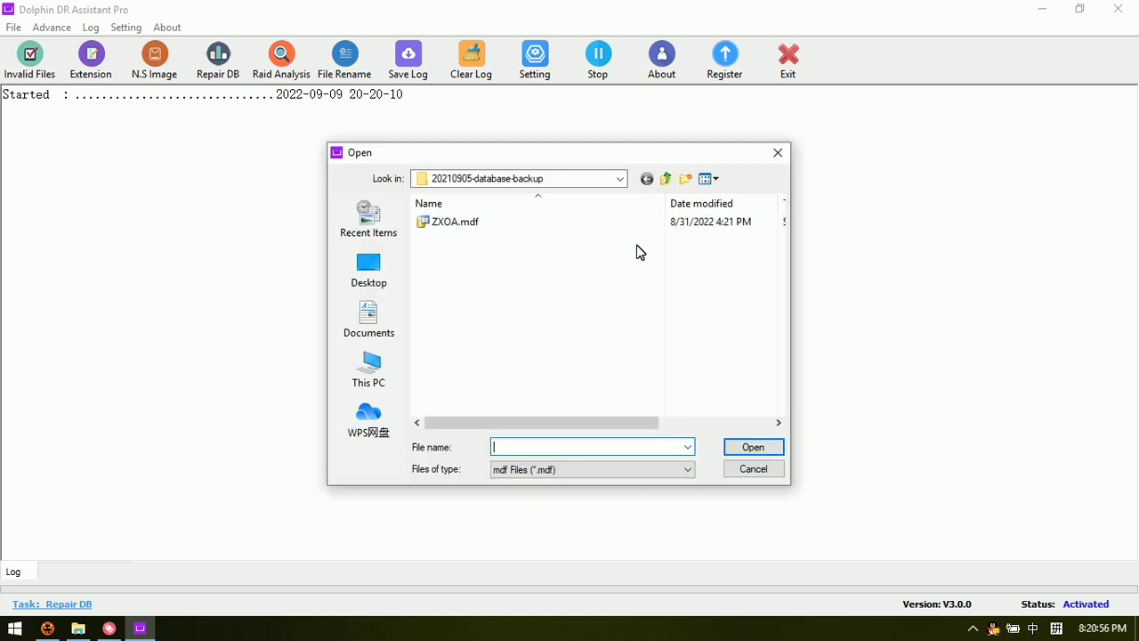
pyautogui.click(665, 179)
pyautogui.doubleClick(515, 239)
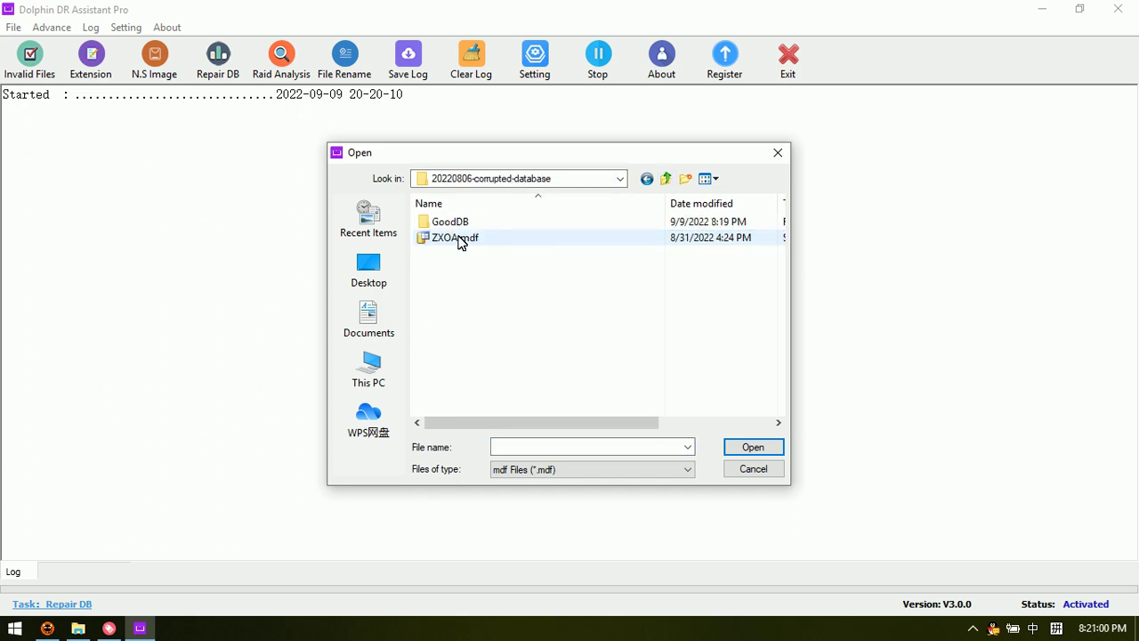
pyautogui.doubleClick(477, 237)
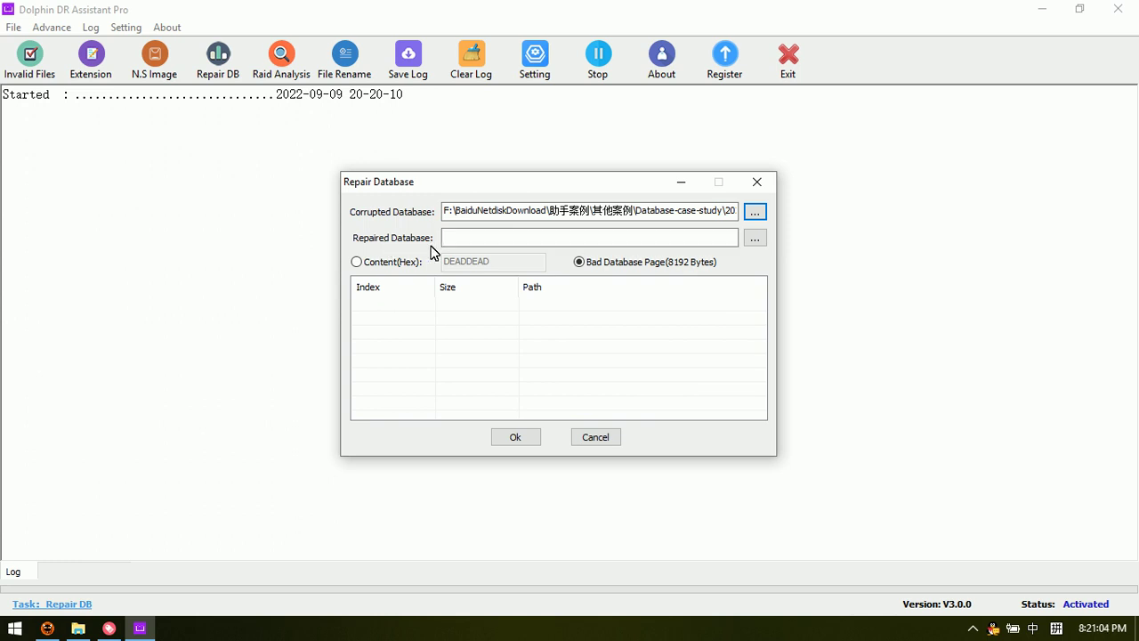
# Step: Set the repaired database's output file to ZXOA.mdf inside the GoodDB subfolder of 20220806-corrupted-database
pyautogui.click(755, 238)
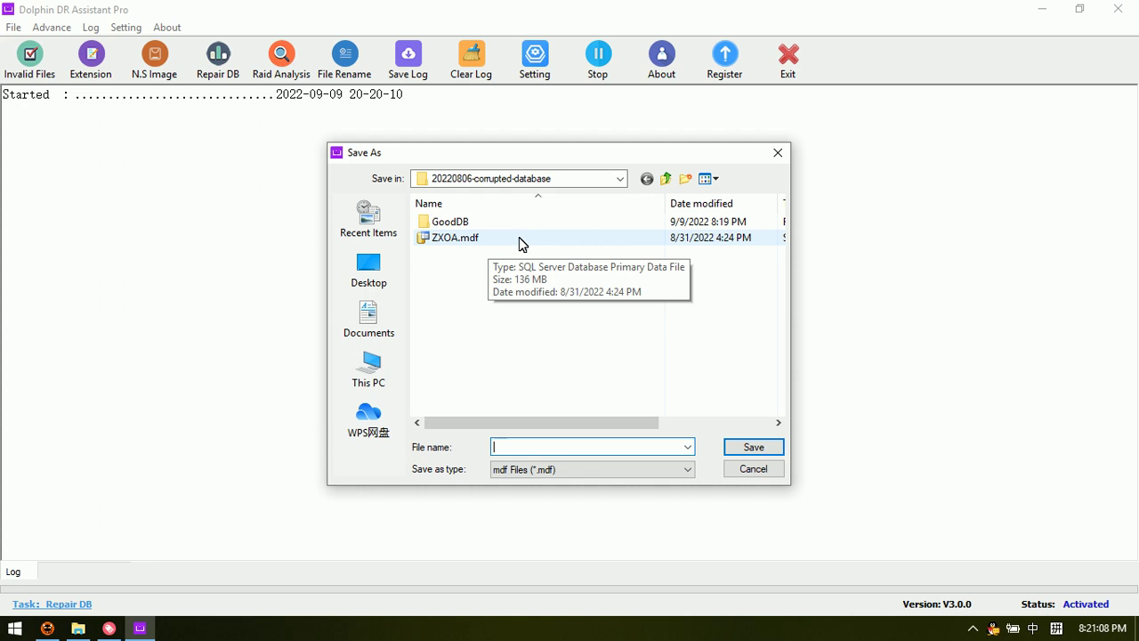
pyautogui.click(463, 240)
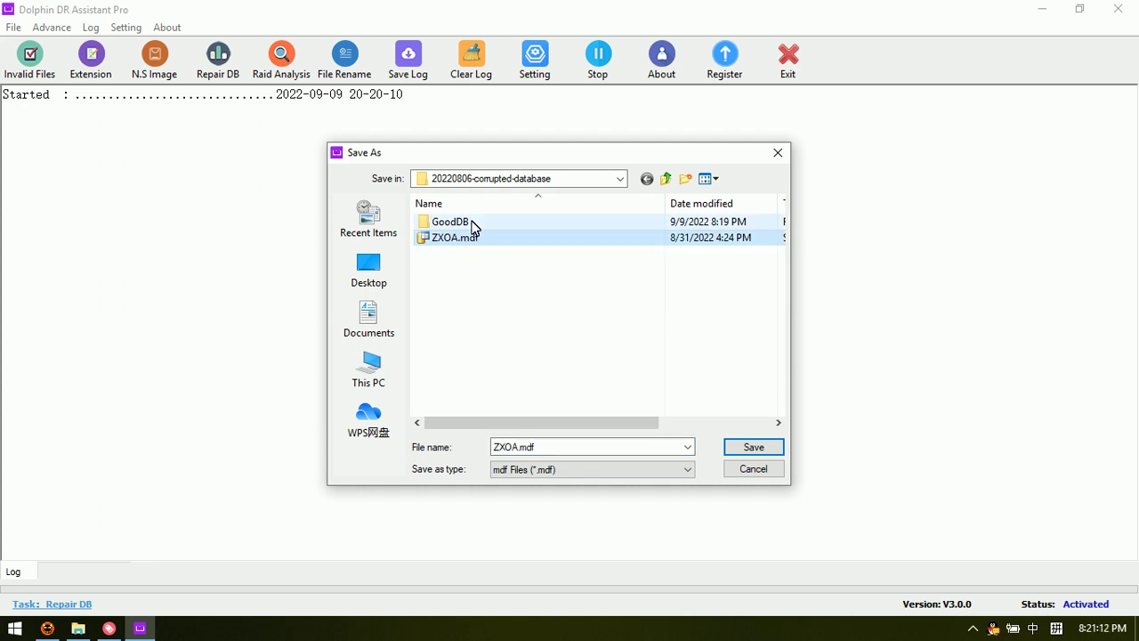
pyautogui.doubleClick(472, 224)
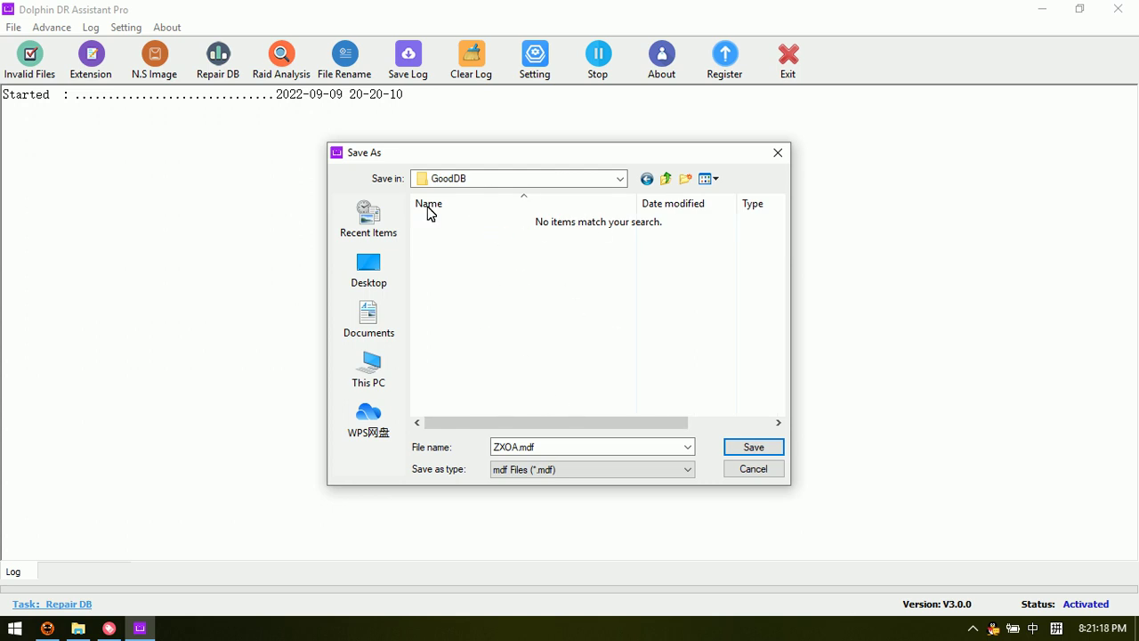
pyautogui.click(743, 447)
# Step: Compare the file names and folders at the ends of the corrupted and repaired database paths
pyautogui.moveTo(681, 236); pyautogui.dragTo(853, 231)
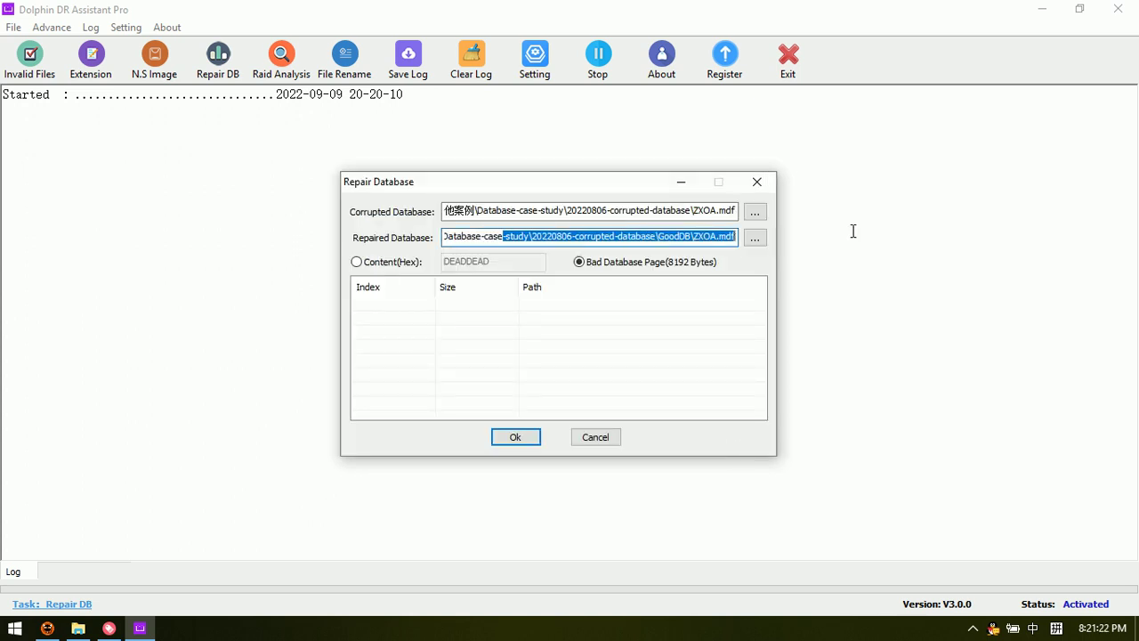
pyautogui.click(676, 235)
pyautogui.click(681, 211)
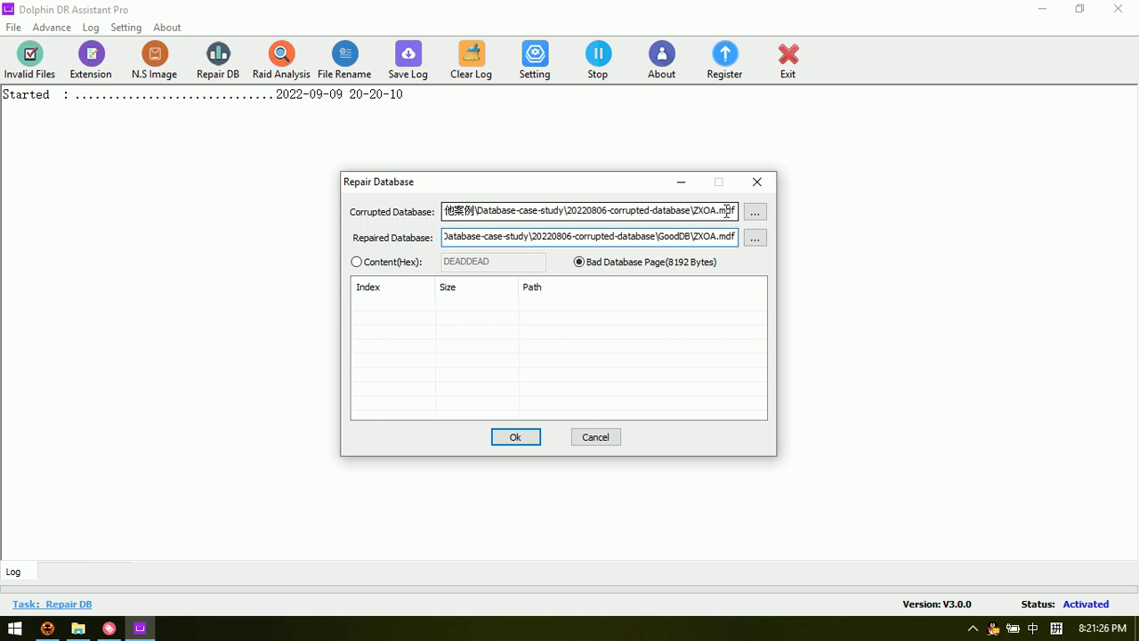
pyautogui.moveTo(659, 236); pyautogui.dragTo(690, 238)
pyautogui.click(712, 239)
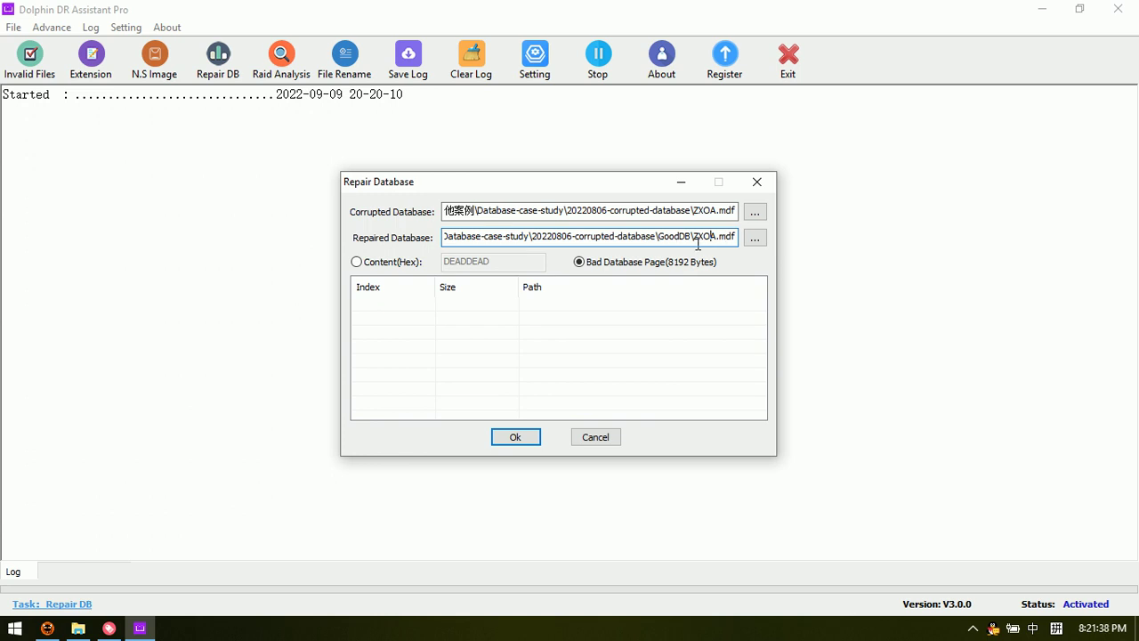
pyautogui.click(701, 210)
pyautogui.moveTo(701, 210); pyautogui.dragTo(722, 211)
pyautogui.click(718, 211)
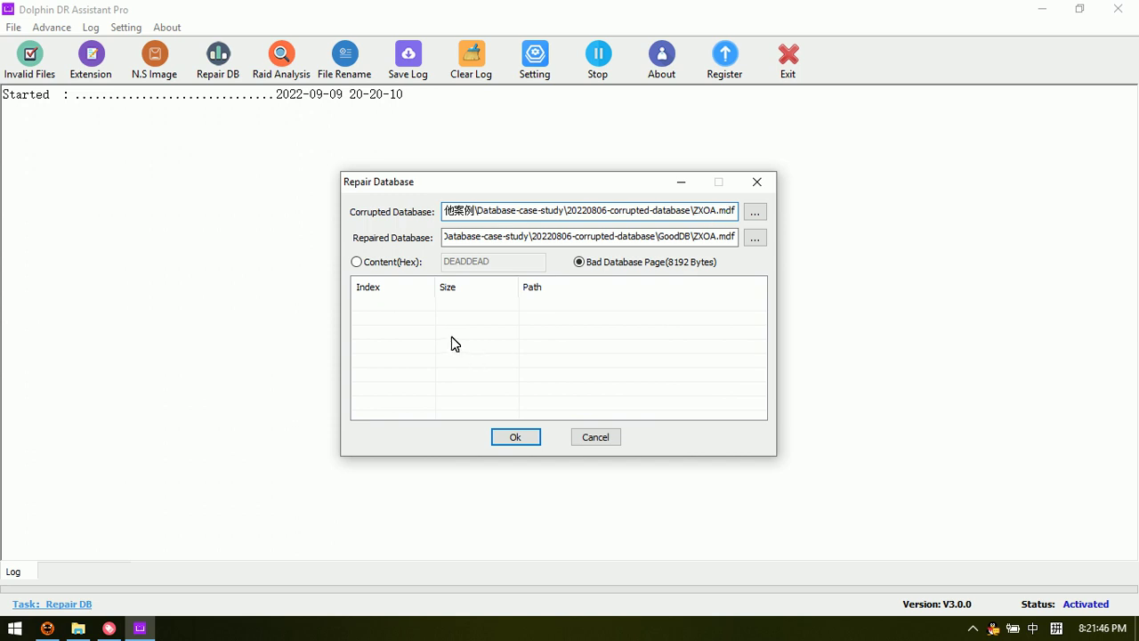
# Step: Add ZXOA.mdf from the 20210905-database-backup folder to the list of source files for the repair
pyautogui.rightClick(419, 327)
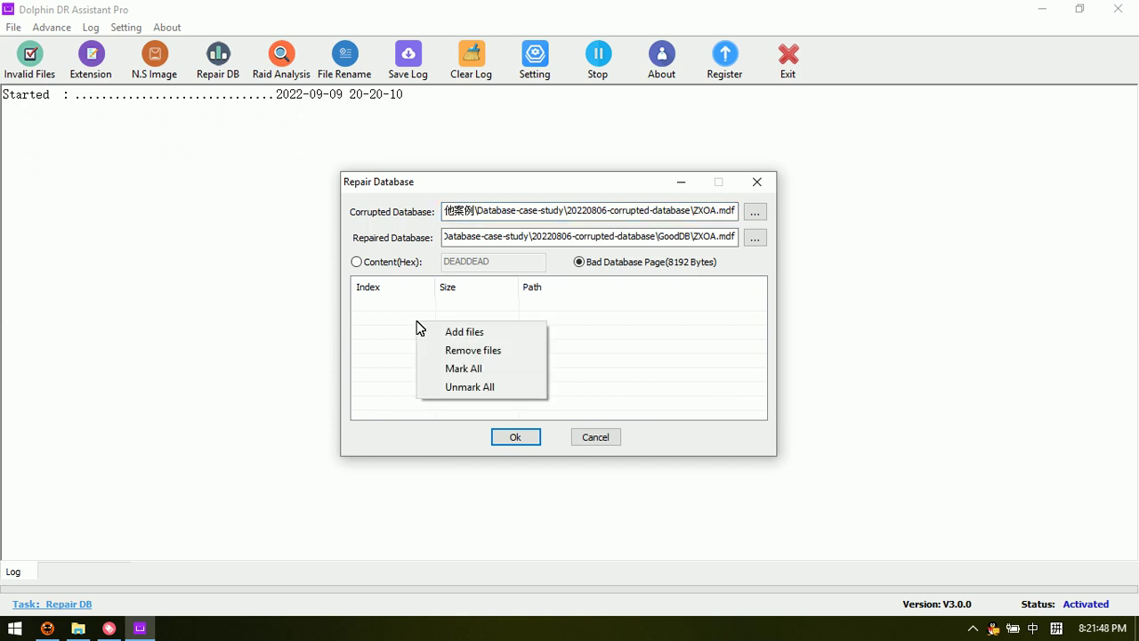
pyautogui.click(464, 332)
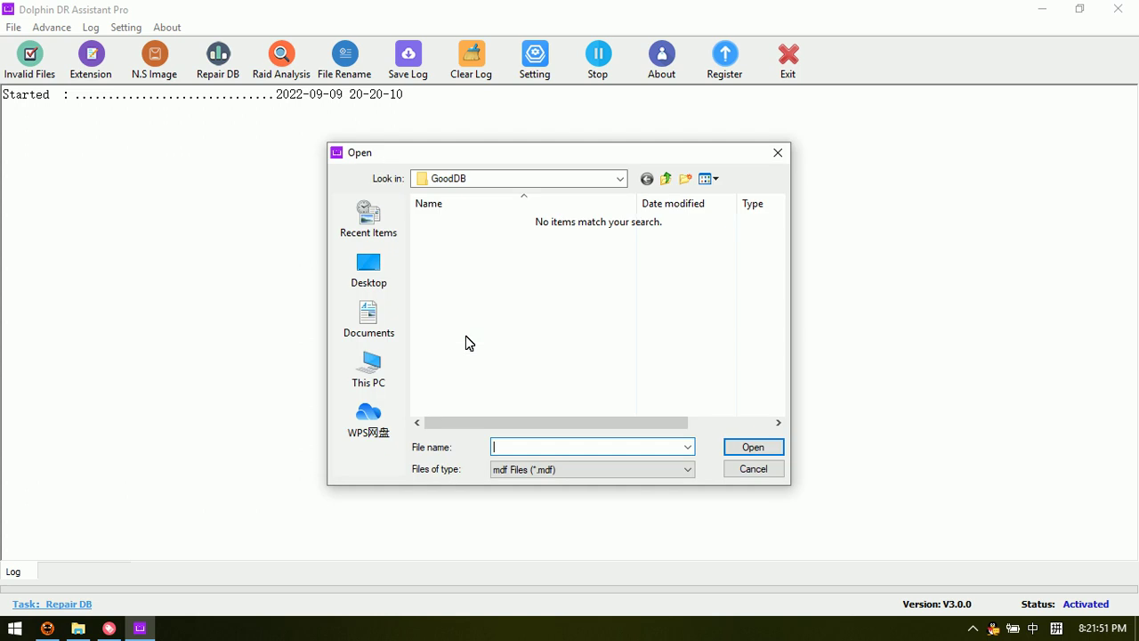
pyautogui.click(666, 179)
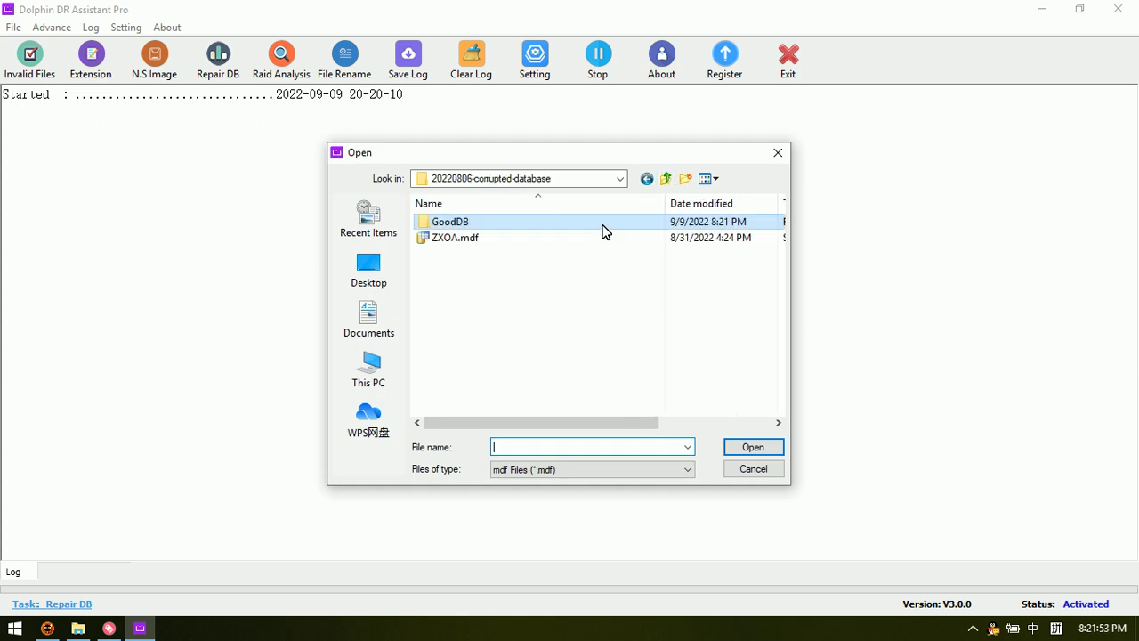
pyautogui.click(665, 179)
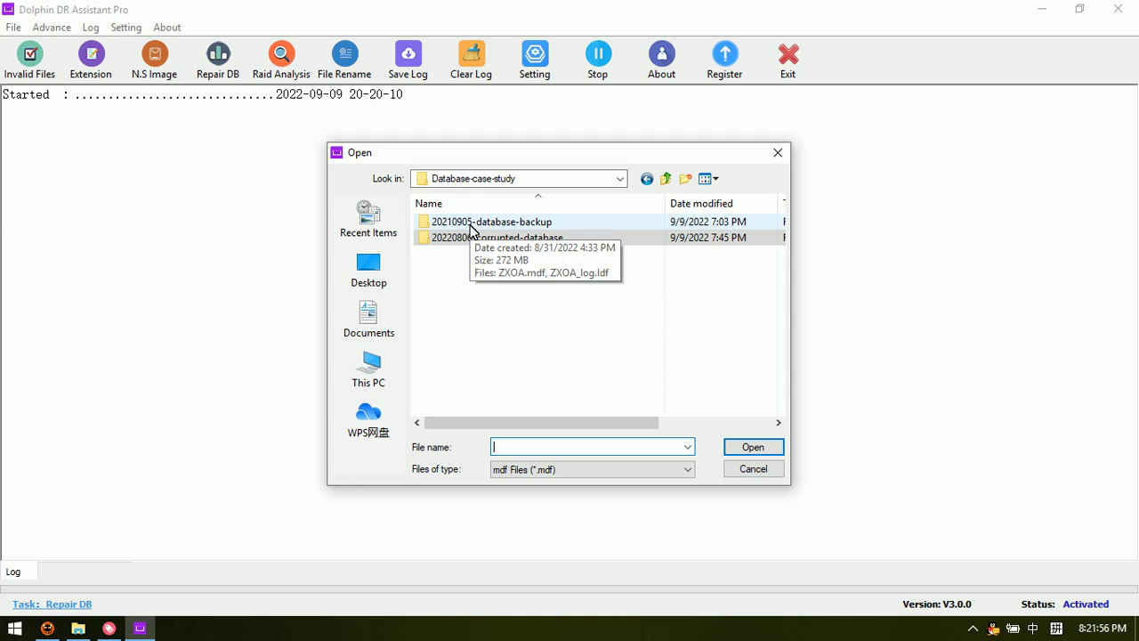
pyautogui.click(505, 227)
pyautogui.doubleClick(504, 227)
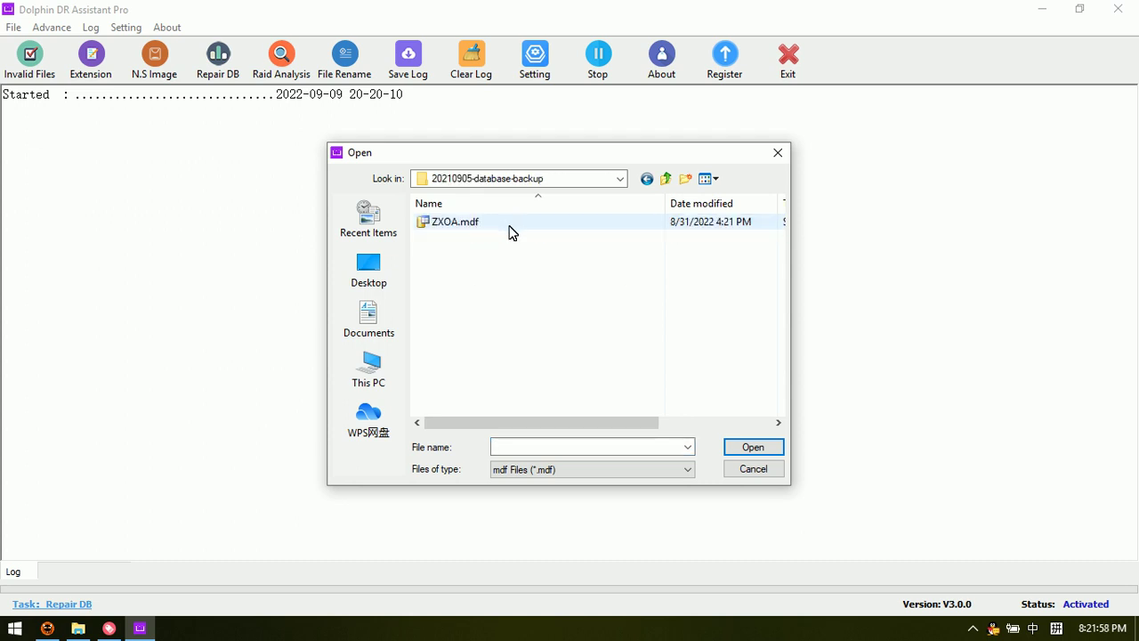
pyautogui.click(458, 229)
pyautogui.doubleClick(458, 228)
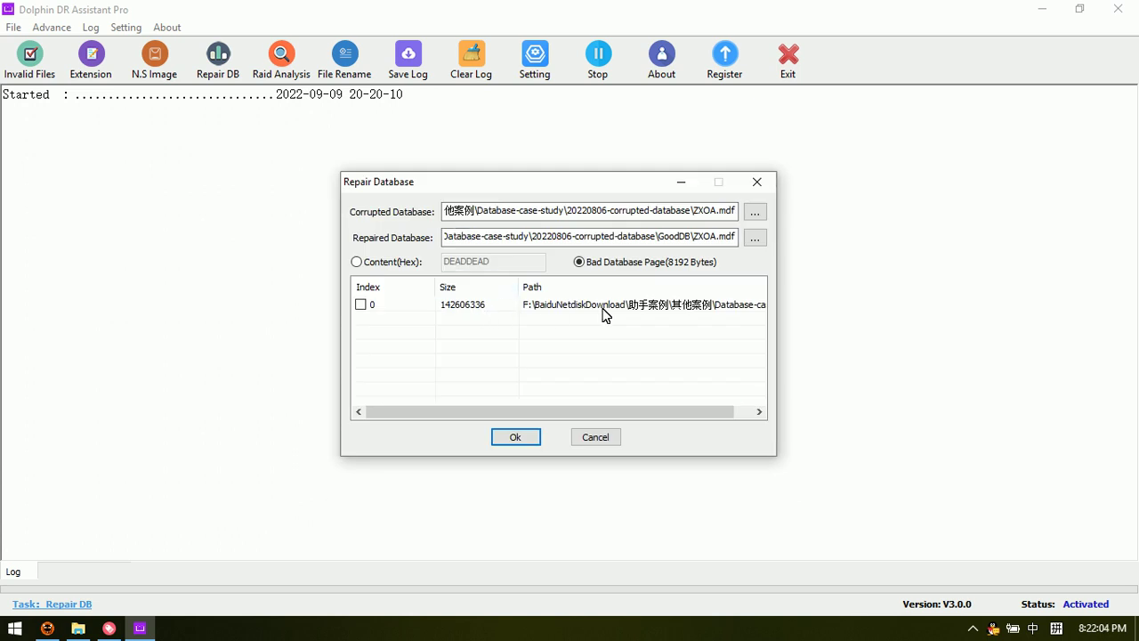
# Step: Check the added backup file's path and run the database repair
pyautogui.moveTo(580, 411); pyautogui.dragTo(614, 412)
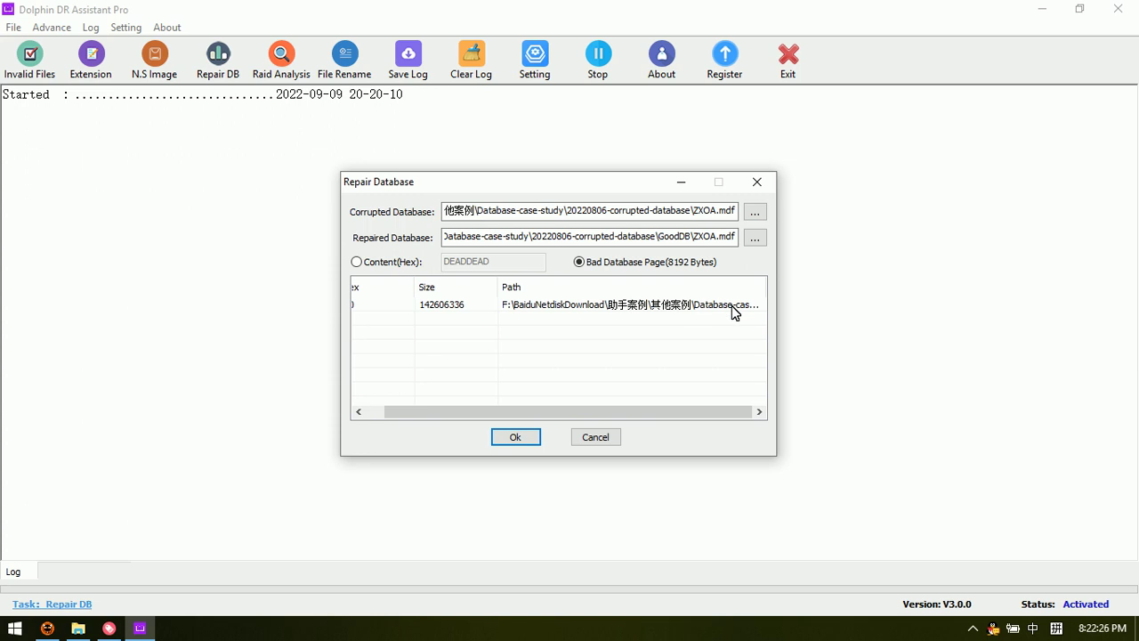
pyautogui.click(531, 214)
pyautogui.click(516, 437)
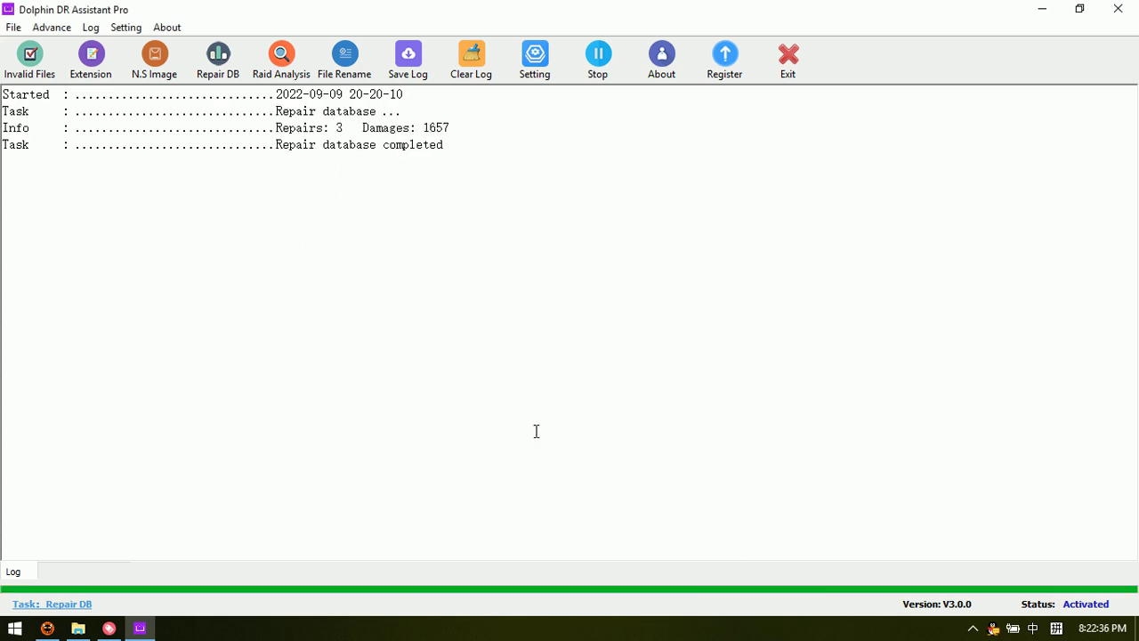
# Step: Examine the log lines reporting the repair's completion and its repair and damage counts
pyautogui.moveTo(471, 151); pyautogui.dragTo(2, 146)
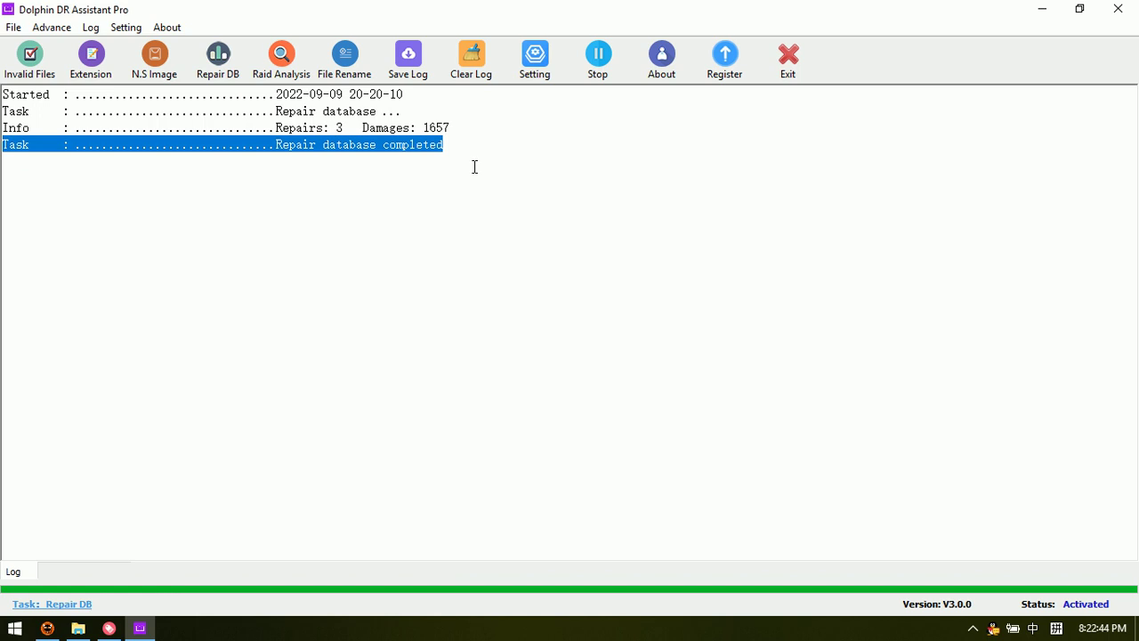
pyautogui.moveTo(466, 126); pyautogui.dragTo(7, 128)
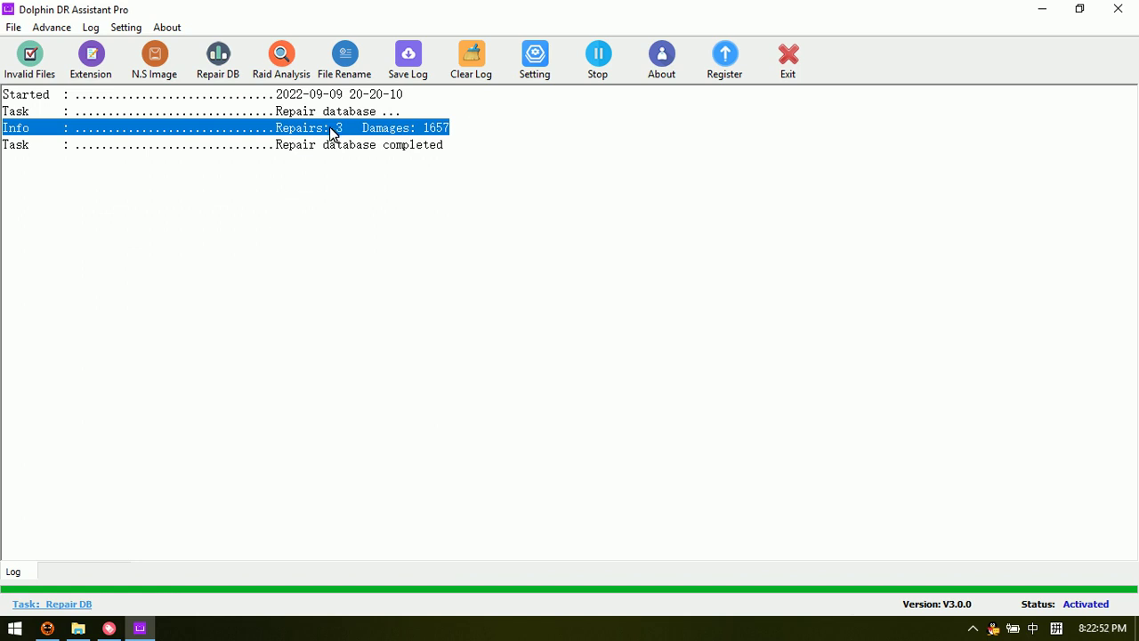
pyautogui.moveTo(472, 125); pyautogui.dragTo(2, 128)
pyautogui.click(422, 231)
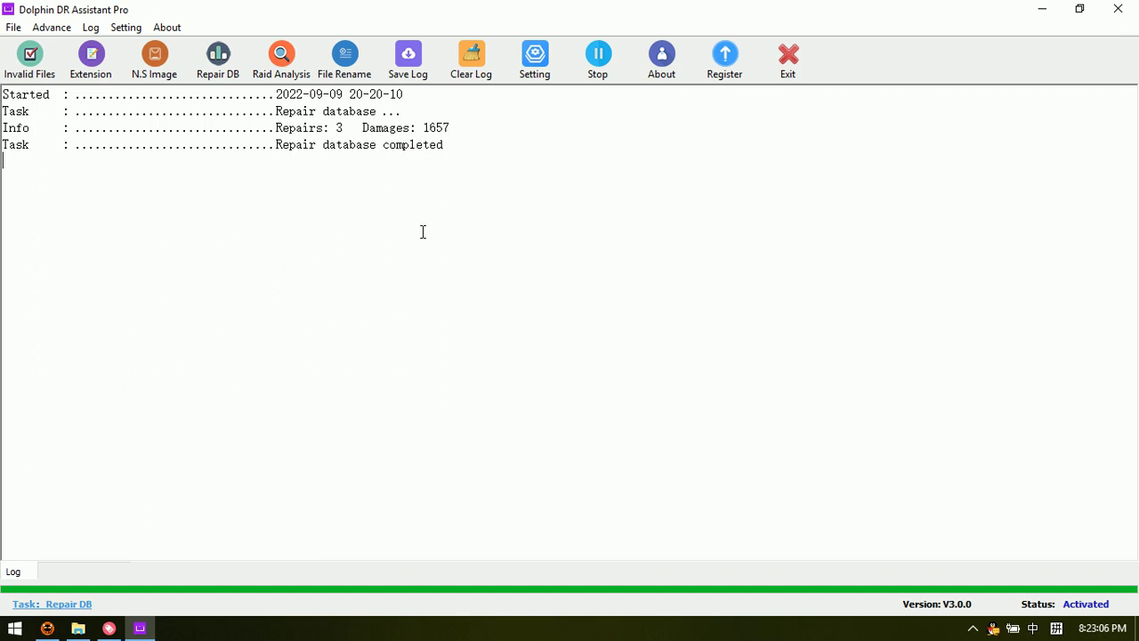
# Step: Switch to File Explorer and check for the repaired ZXOA.mdf in the GoodDB folder of 20220806-corrupted-database
pyautogui.click(79, 628)
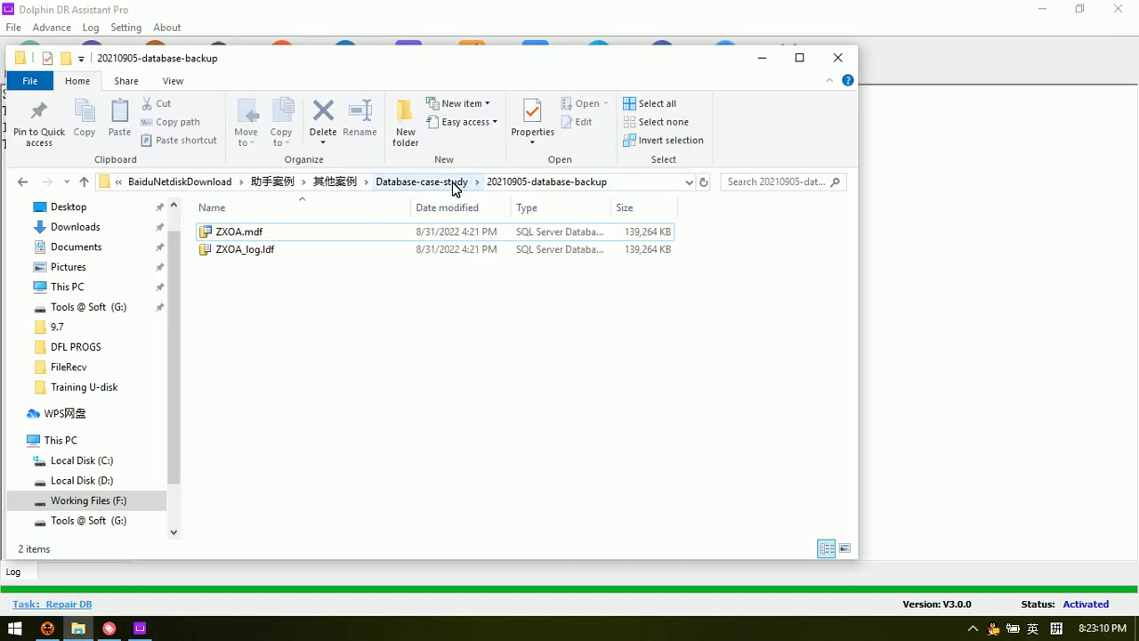
pyautogui.click(453, 187)
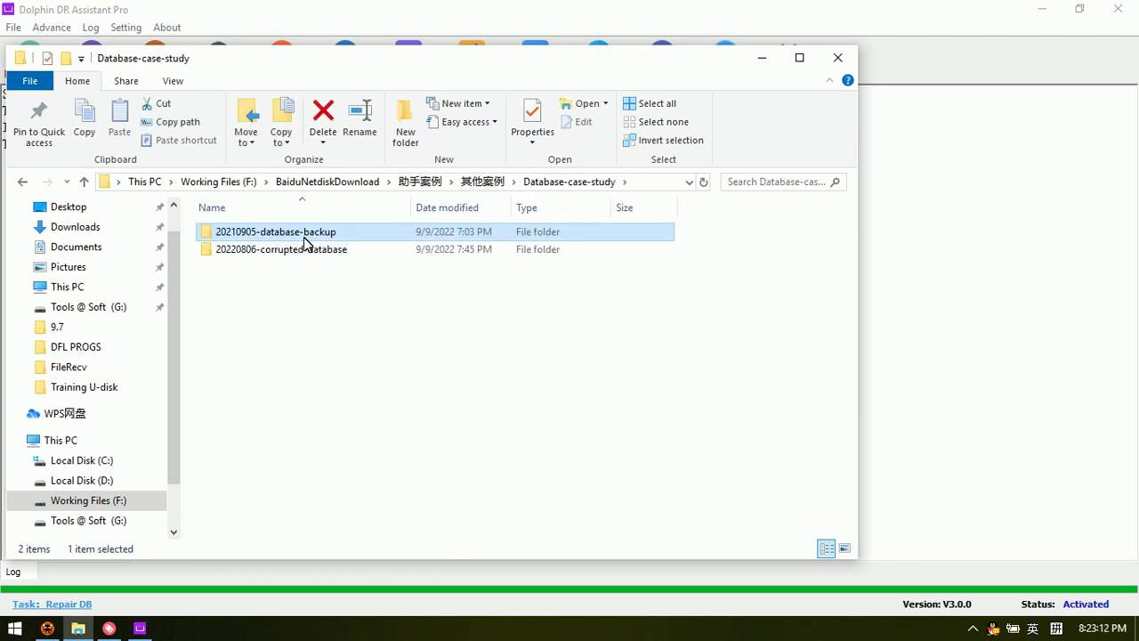
pyautogui.doubleClick(296, 258)
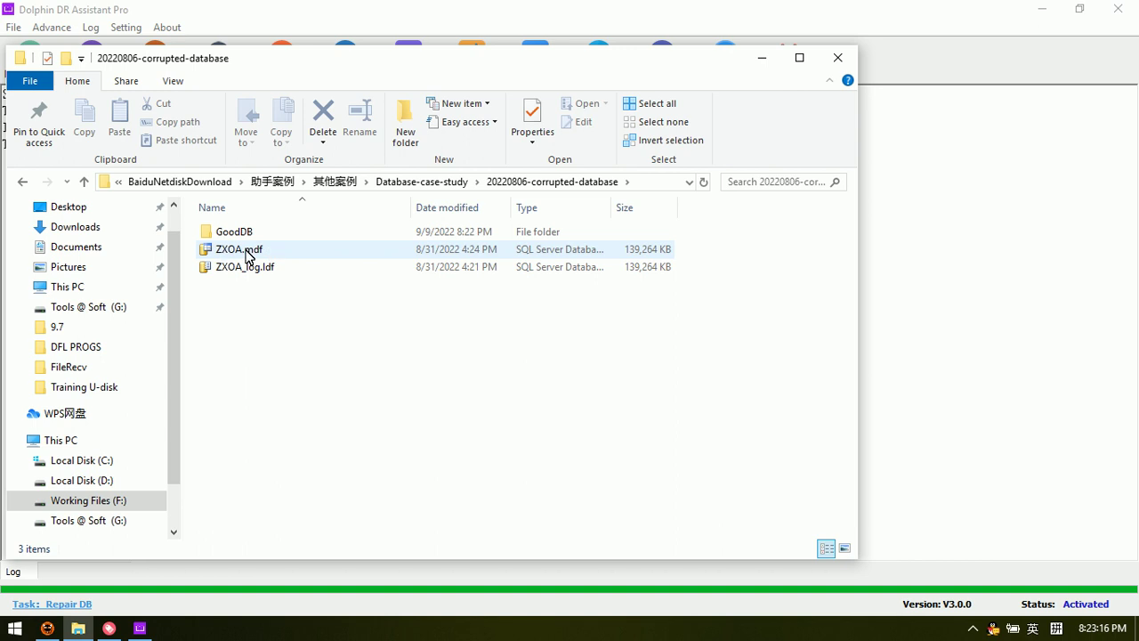
pyautogui.click(247, 253)
pyautogui.doubleClick(246, 233)
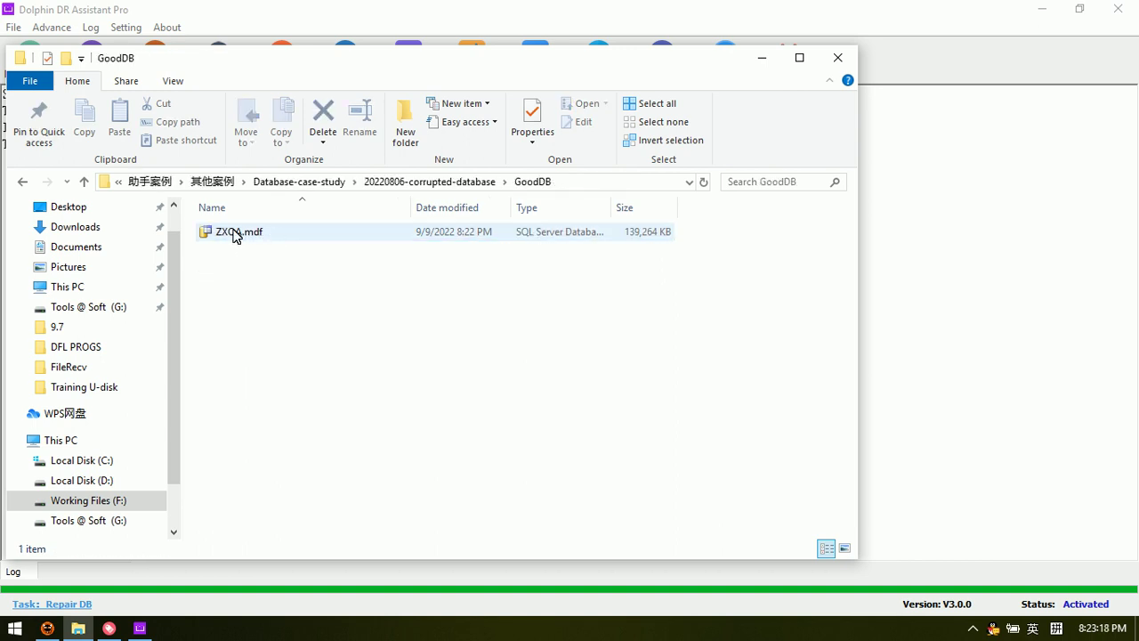
pyautogui.moveTo(278, 240)
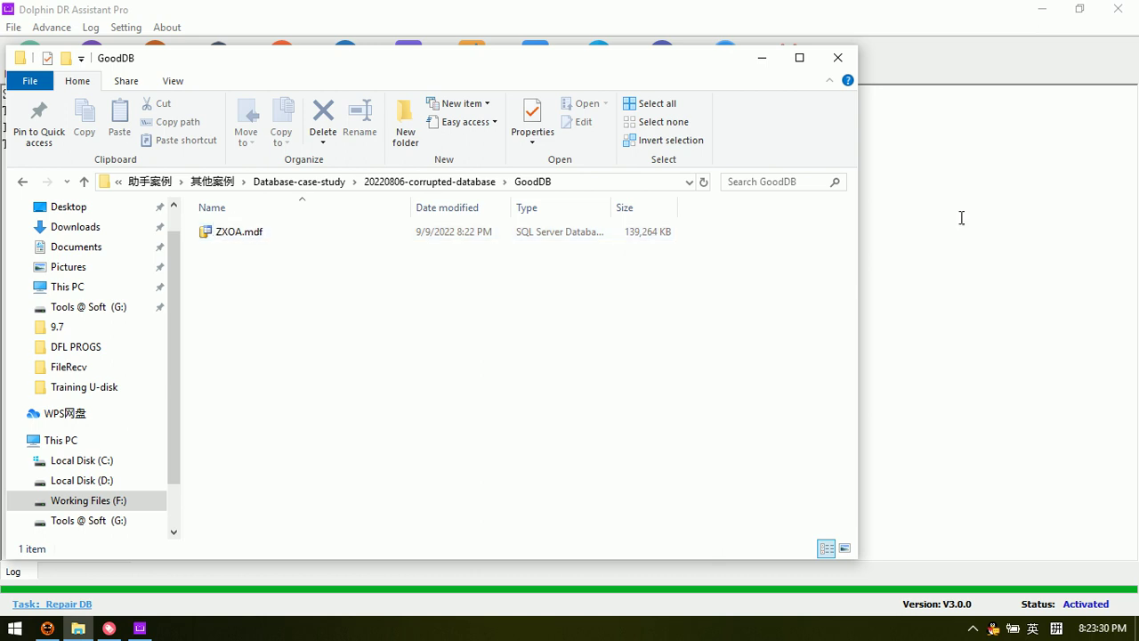
# Step: Minimize the open windows, launch Microsoft SQL Server Management Studio and connect to the SQL2016 database engine with Windows Authentication
pyautogui.click(1030, 191)
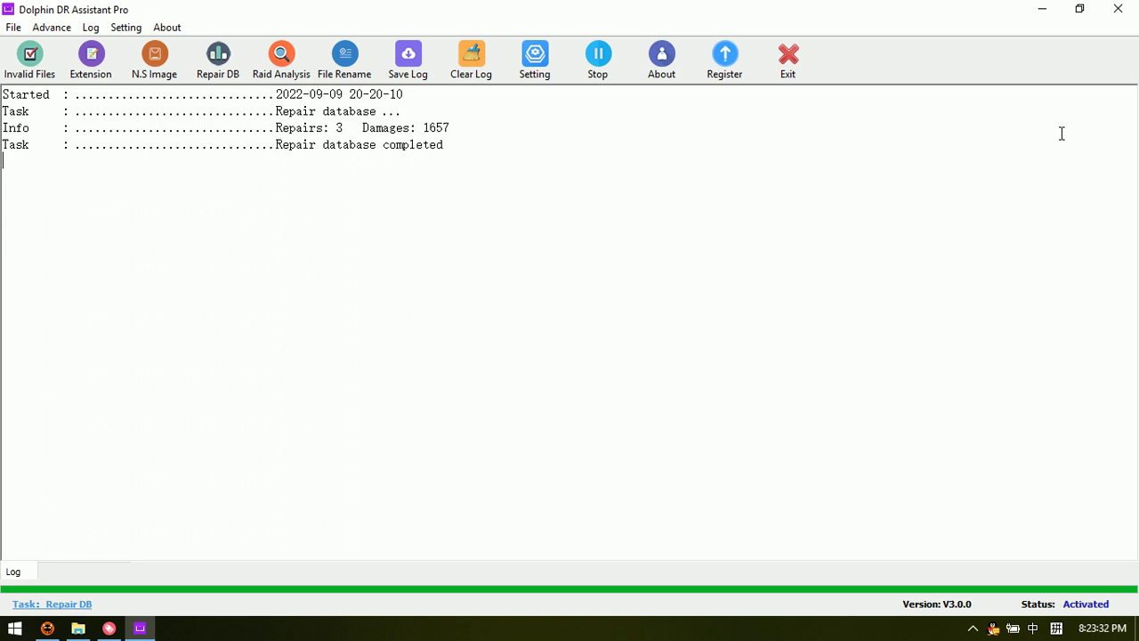
pyautogui.click(1042, 9)
pyautogui.click(771, 57)
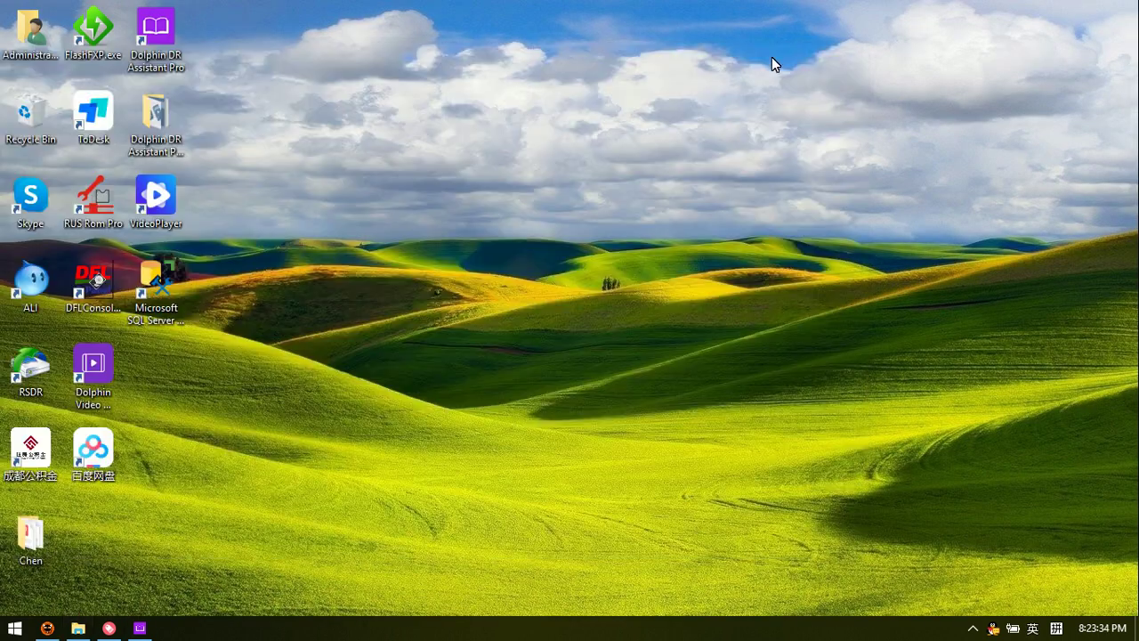
pyautogui.doubleClick(158, 281)
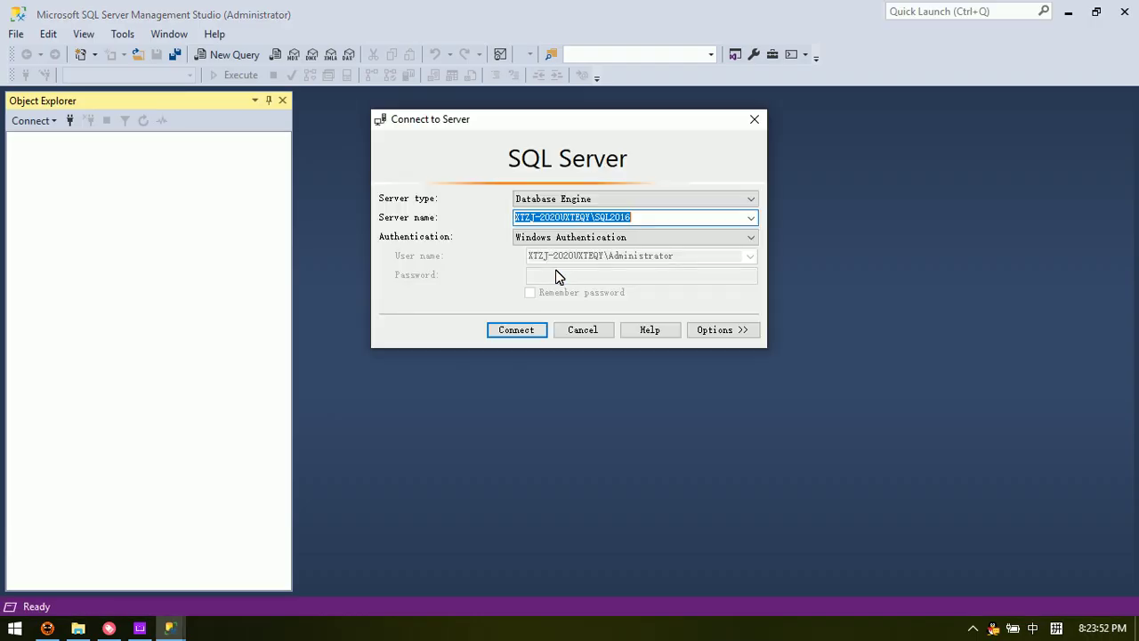
pyautogui.click(516, 329)
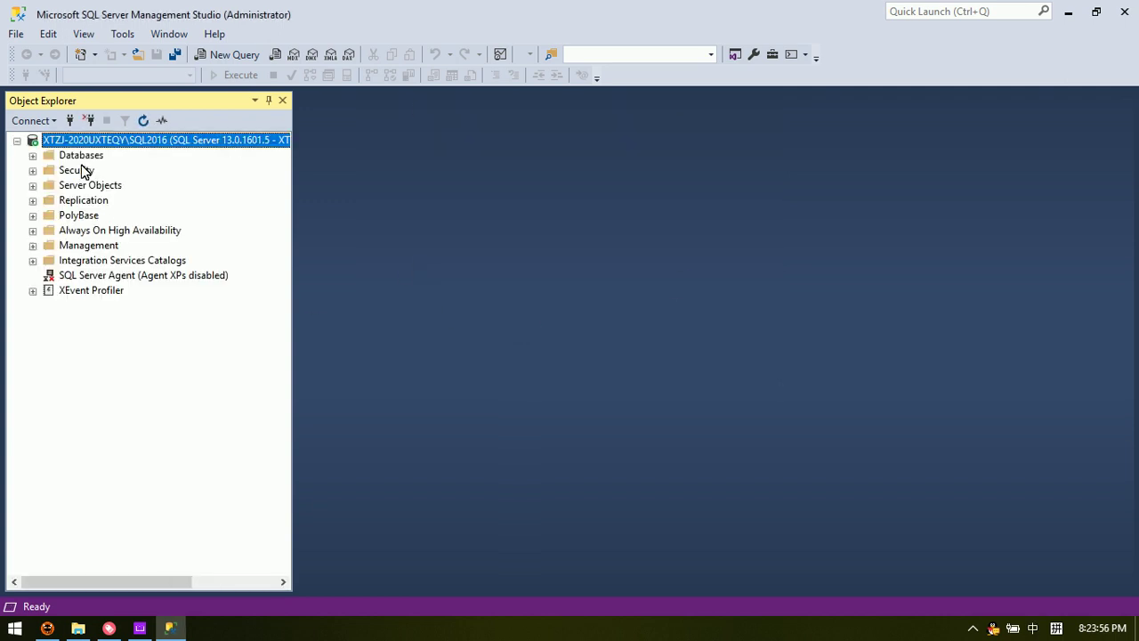
# Step: Expand Databases, start attaching a database and add ZXOA.mdf from the GoodDB folder of 20220806-corrupted-database
pyautogui.click(79, 157)
pyautogui.doubleClick(79, 157)
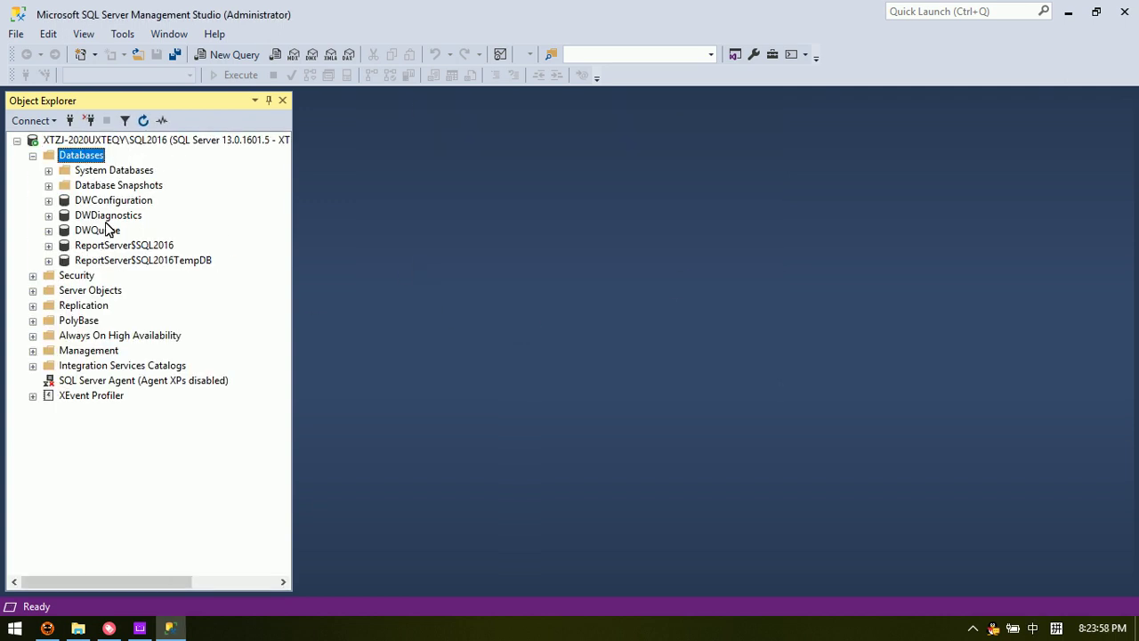
pyautogui.rightClick(85, 160)
pyautogui.click(139, 187)
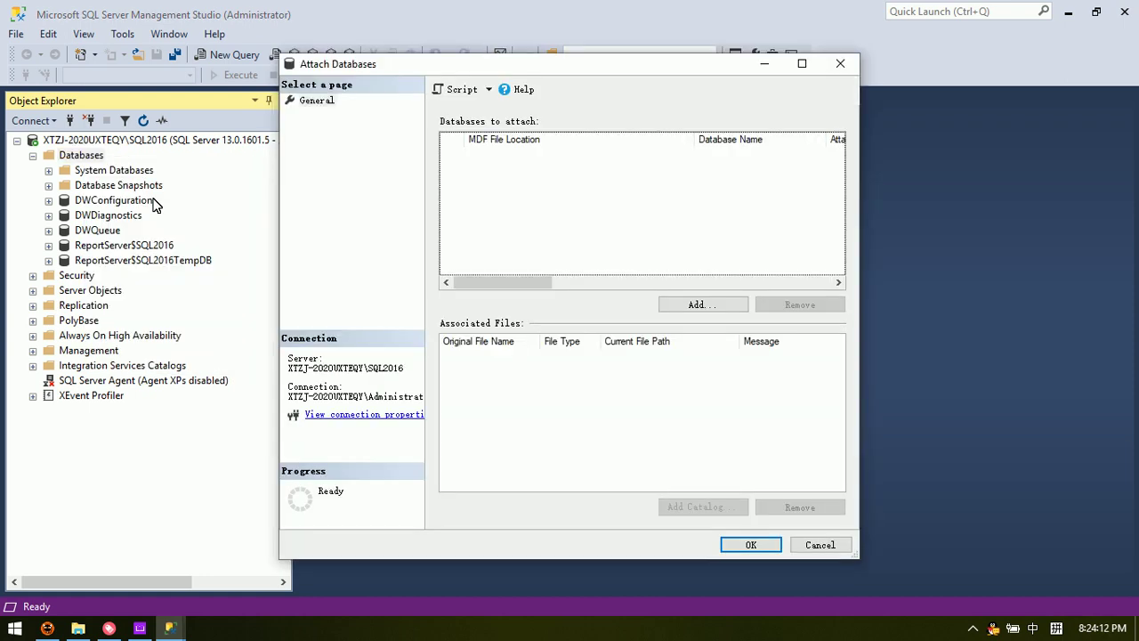
pyautogui.click(702, 305)
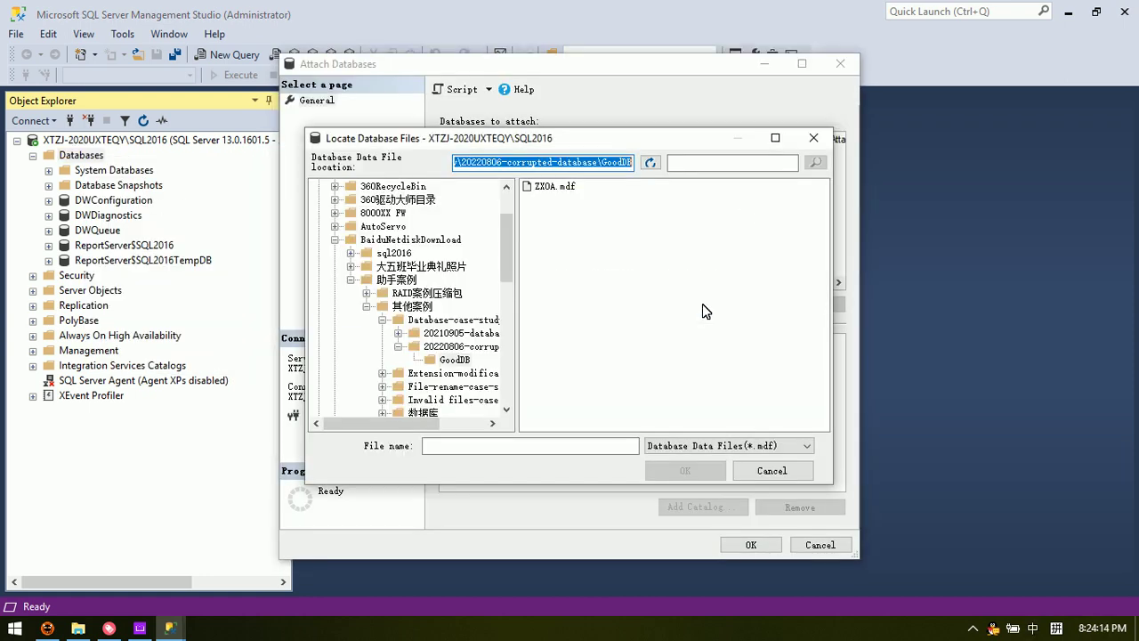
pyautogui.click(556, 187)
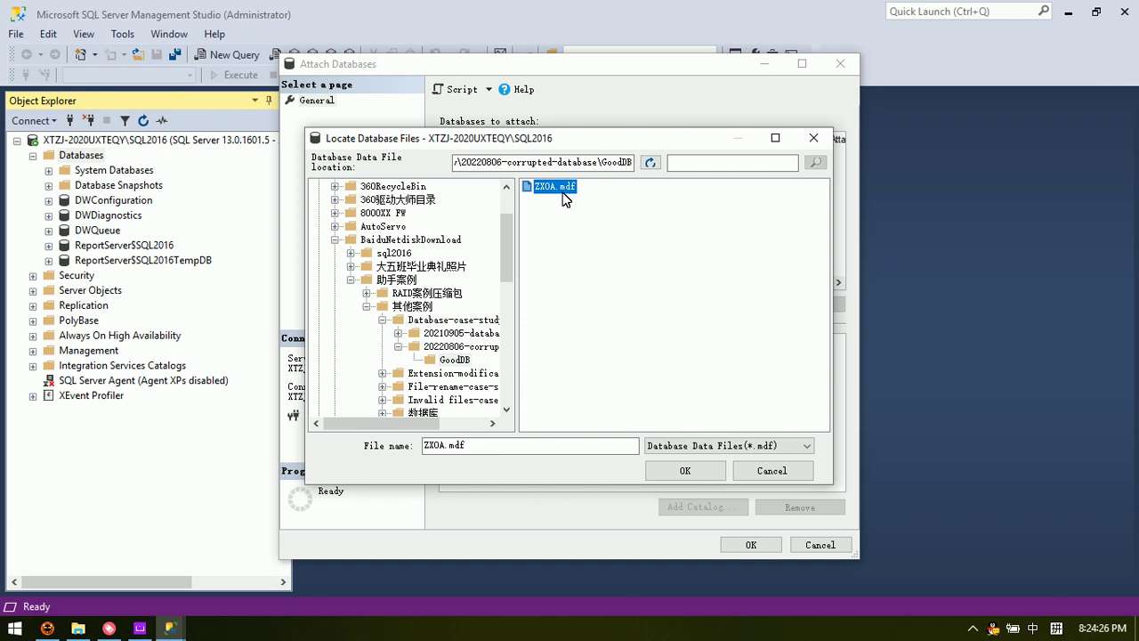
pyautogui.click(685, 472)
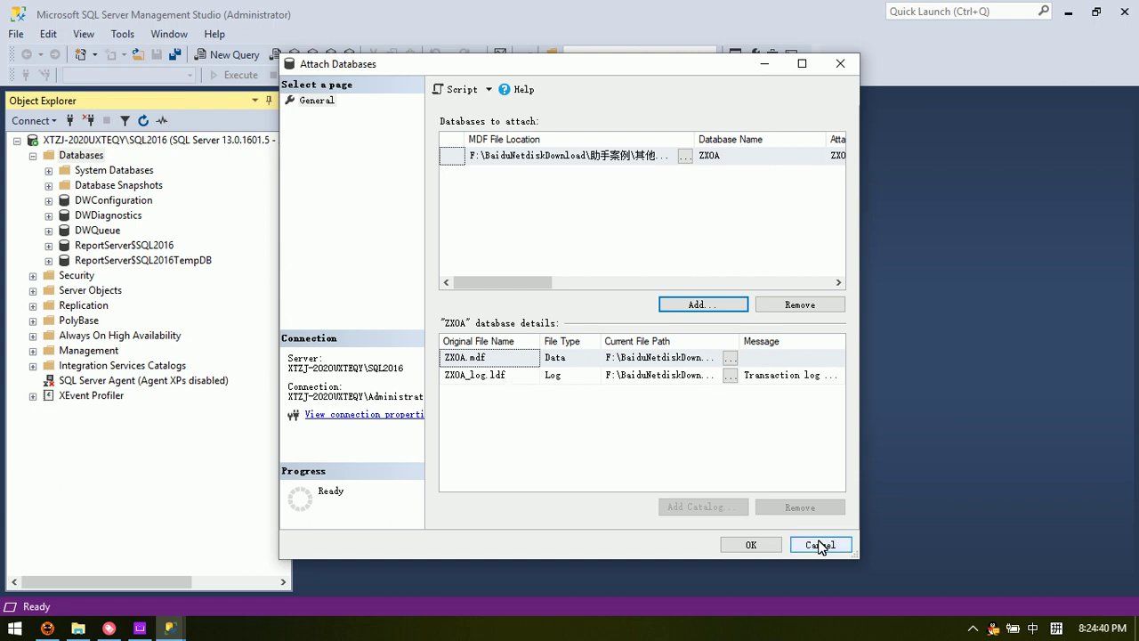
# Step: Try to attach ZXOA with its log file entry still listed, and check the GoodDB folder in File Explorer for a log file
pyautogui.click(754, 544)
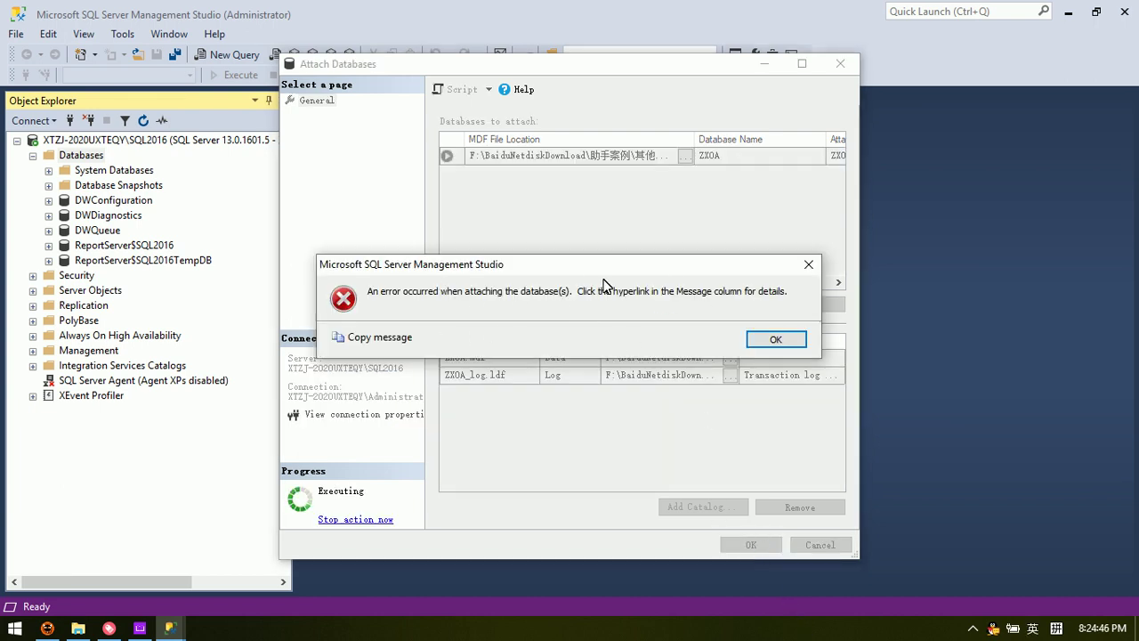
pyautogui.click(778, 338)
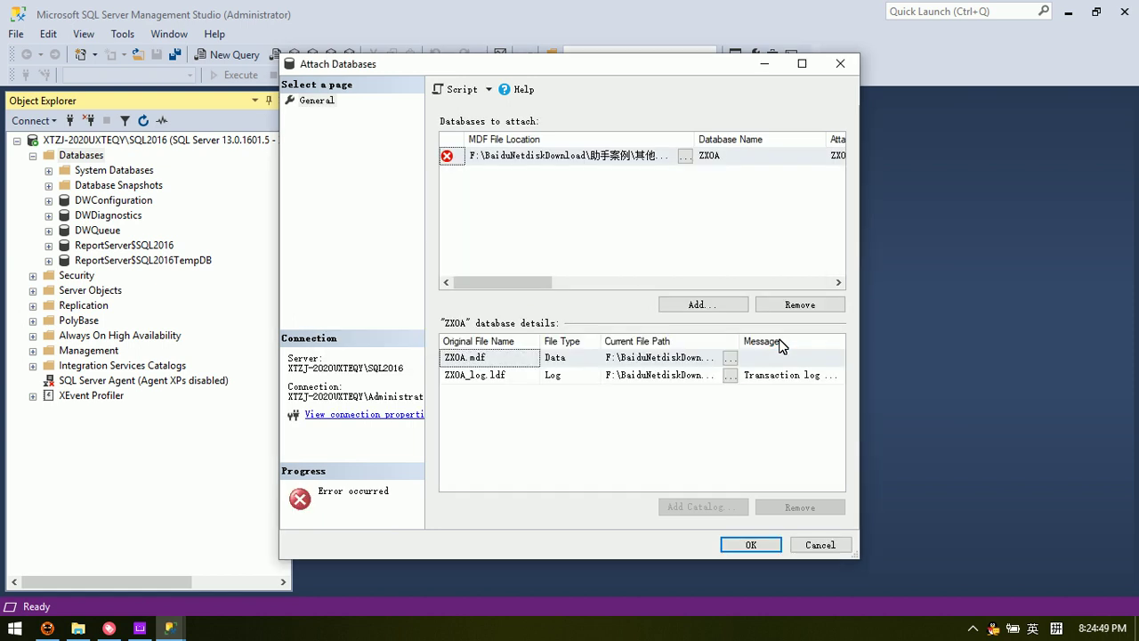
pyautogui.click(93, 633)
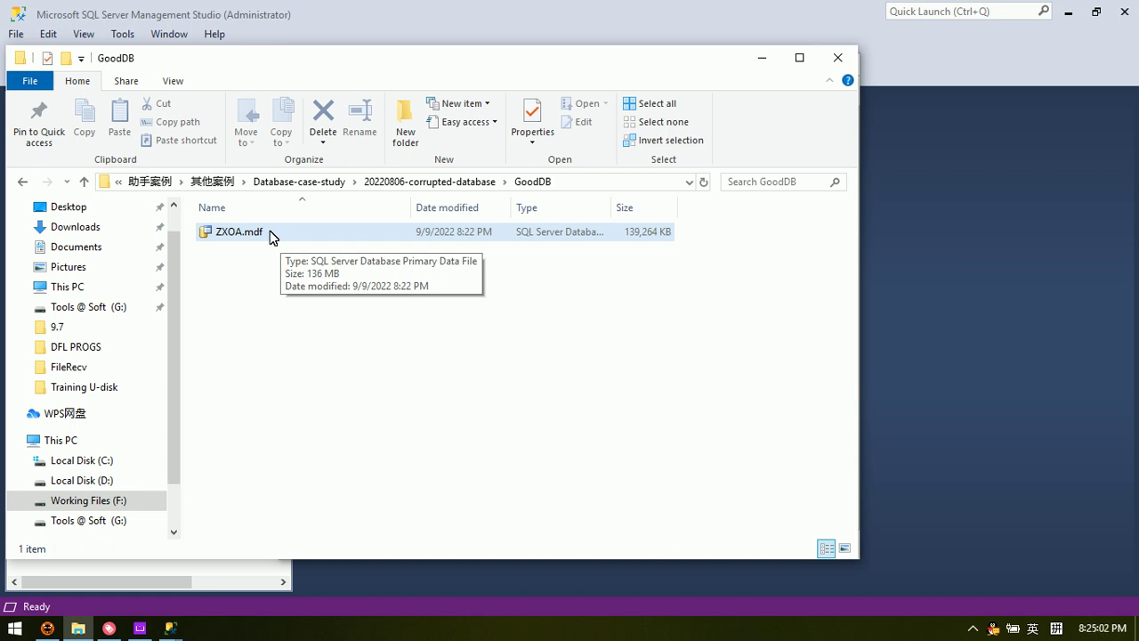
pyautogui.click(841, 60)
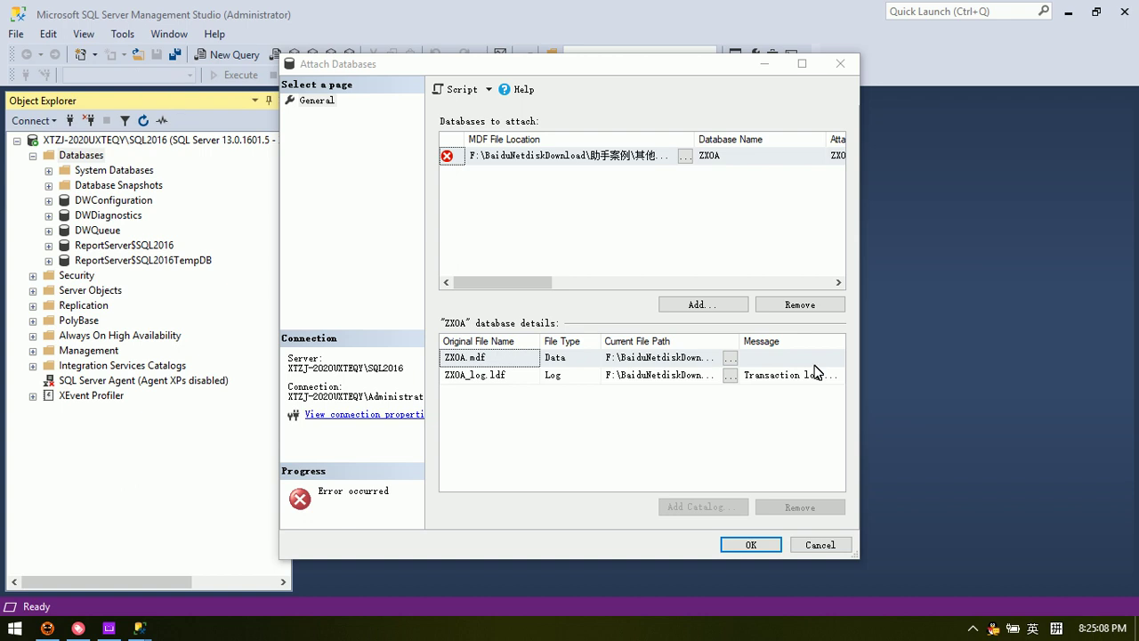
# Step: Remove the ZXOA_log.ldf entry from the ZXOA database details and attach the database
pyautogui.click(612, 381)
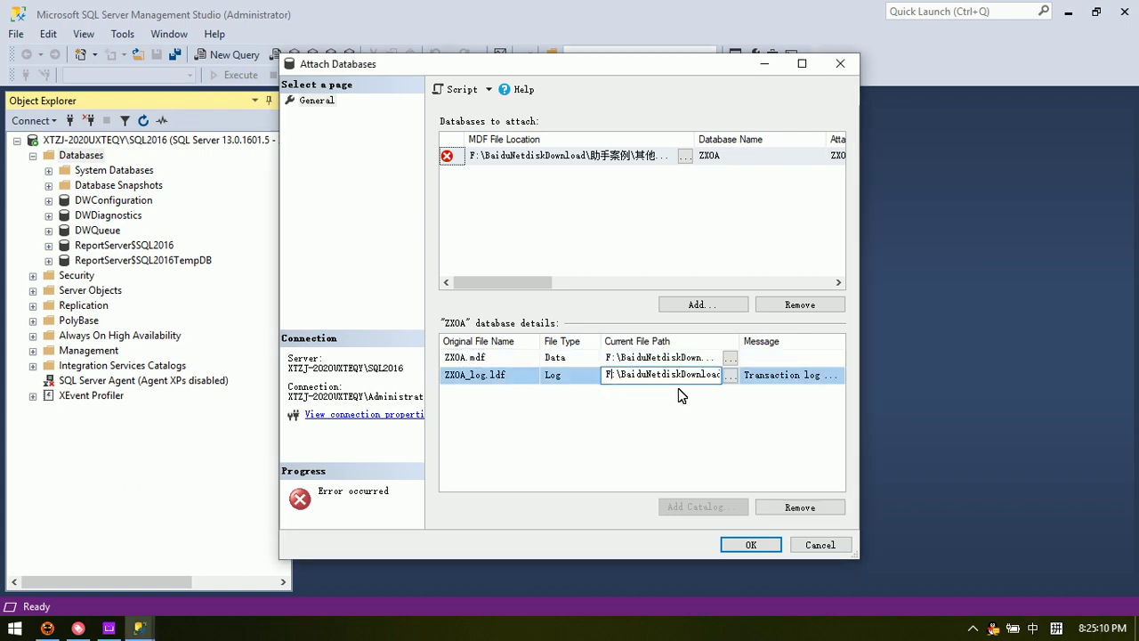
pyautogui.click(559, 377)
pyautogui.click(796, 508)
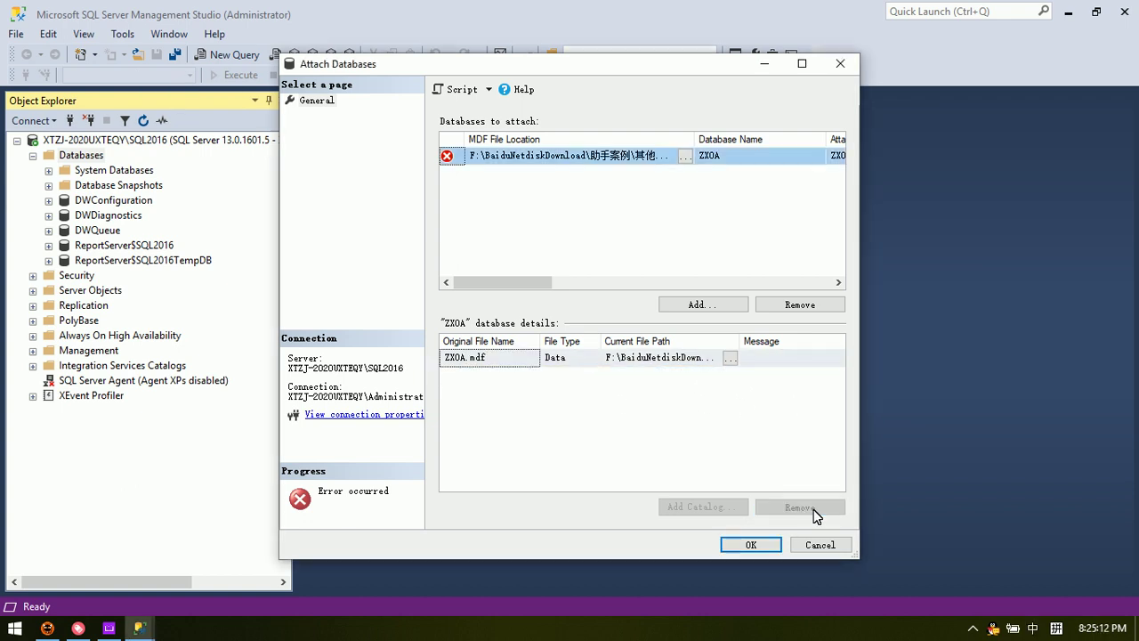
pyautogui.click(752, 544)
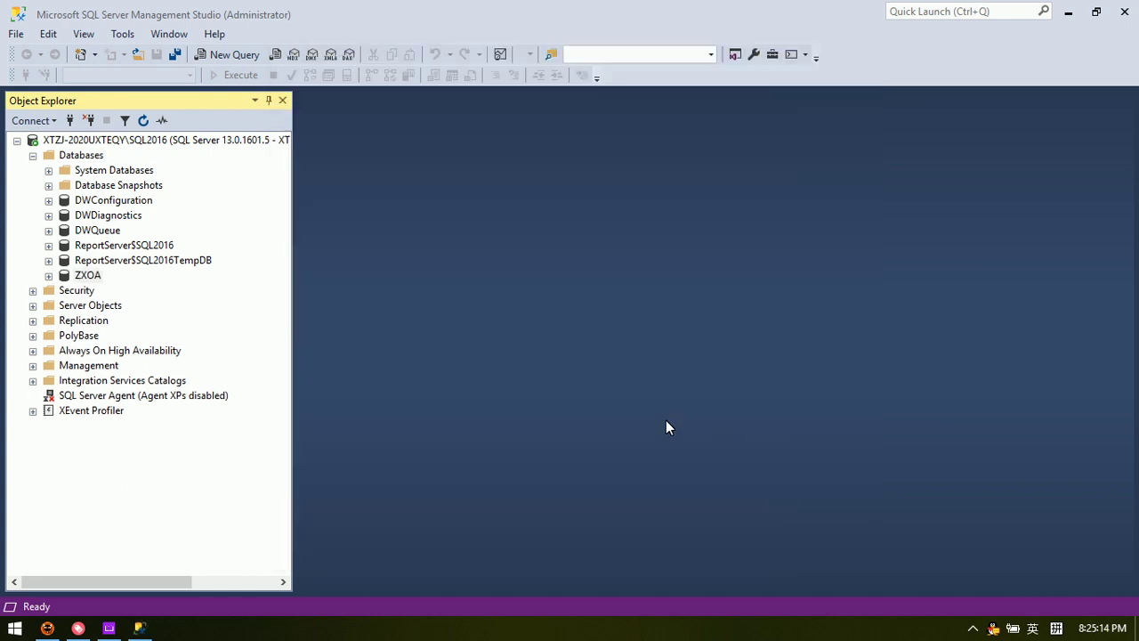
# Step: Review the general properties and the database files of the attached ZXOA database
pyautogui.rightClick(83, 275)
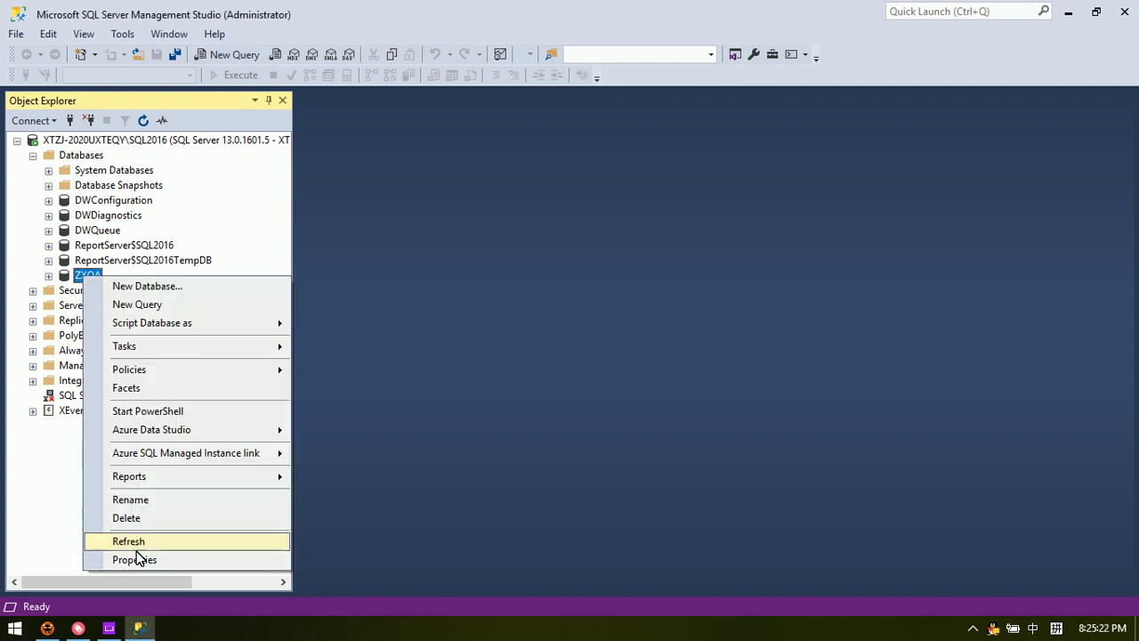
pyautogui.click(143, 560)
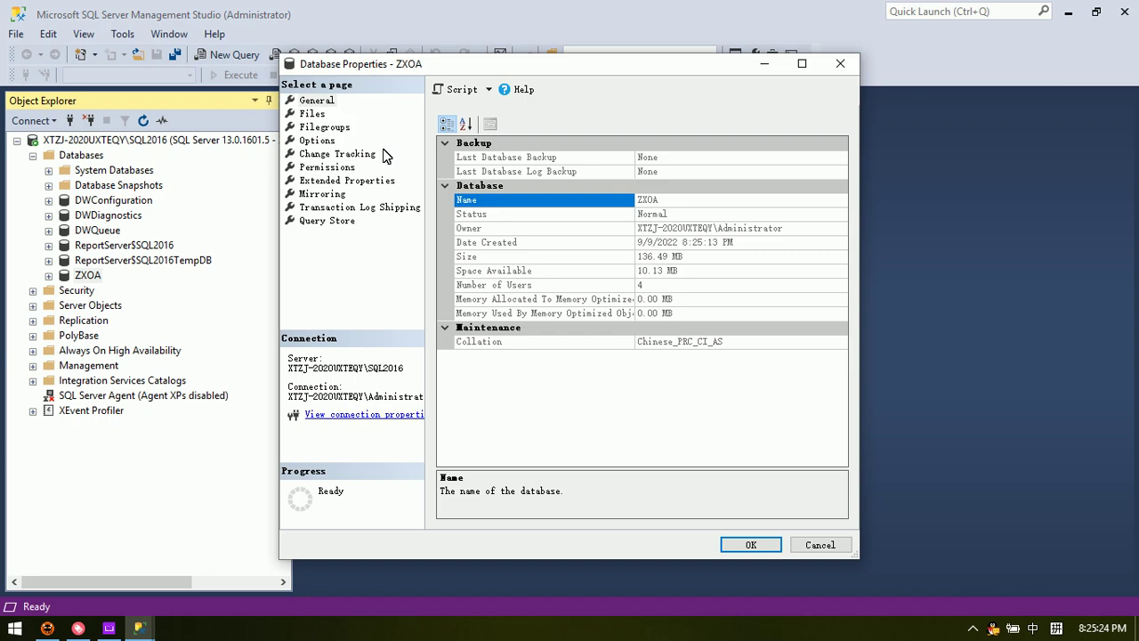
pyautogui.click(313, 114)
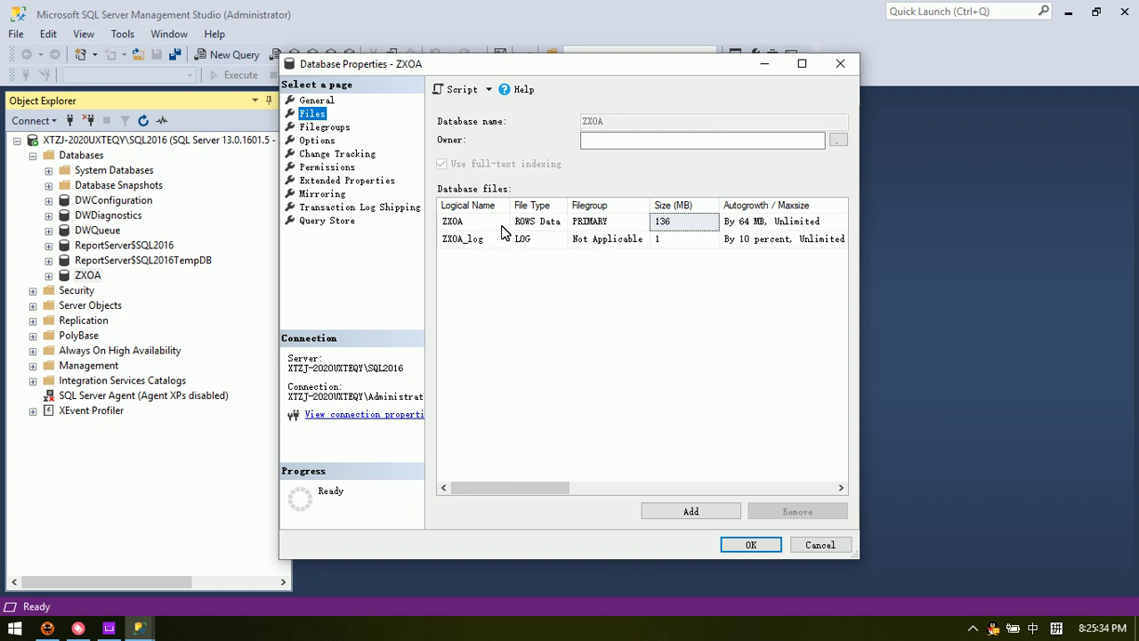
pyautogui.click(747, 546)
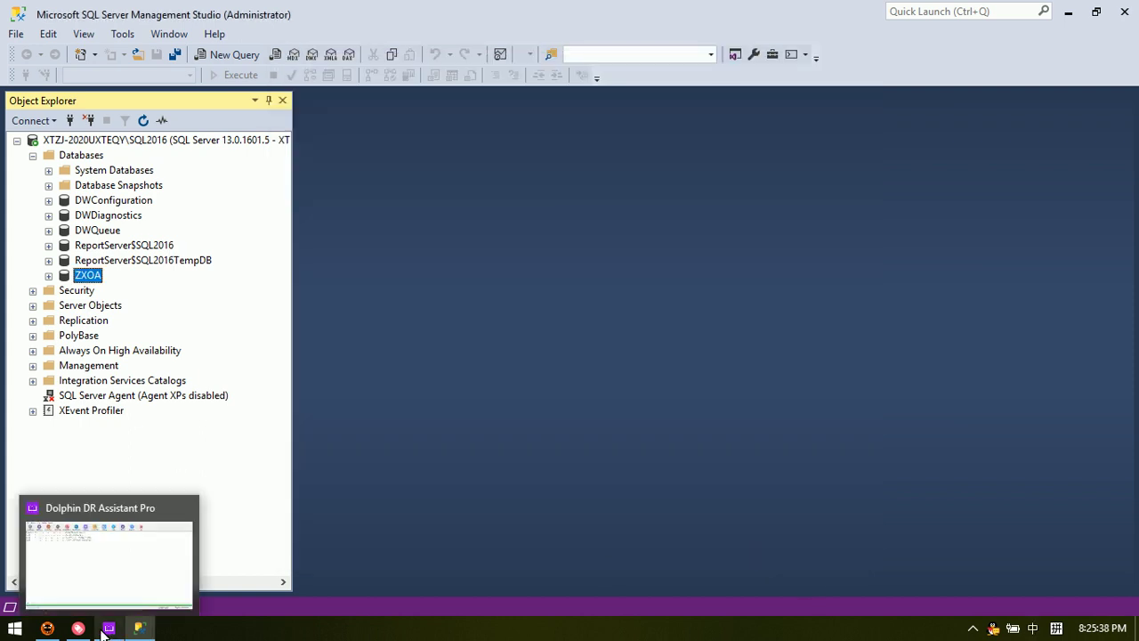
# Step: Switch to File Explorer, browse to the GoodDB folder of 20220806-corrupted-database on drive F: and check for ZXOA_log.ldf beside ZXOA.mdf
pyautogui.moveTo(78, 630)
pyautogui.moveTo(153, 634)
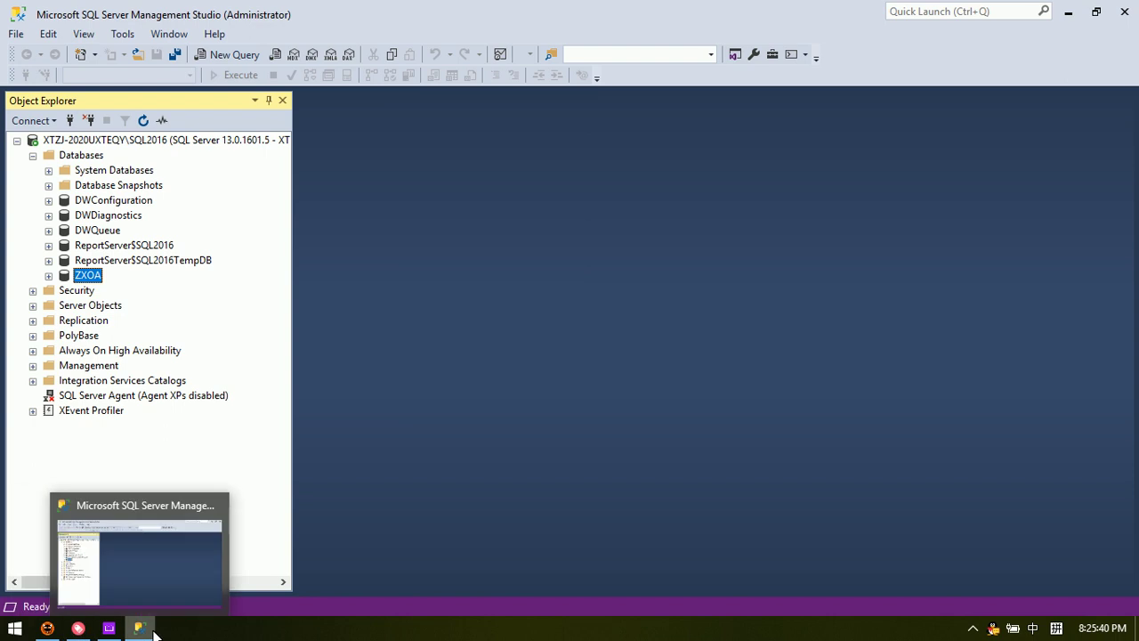
pyautogui.click(14, 627)
pyautogui.click(483, 187)
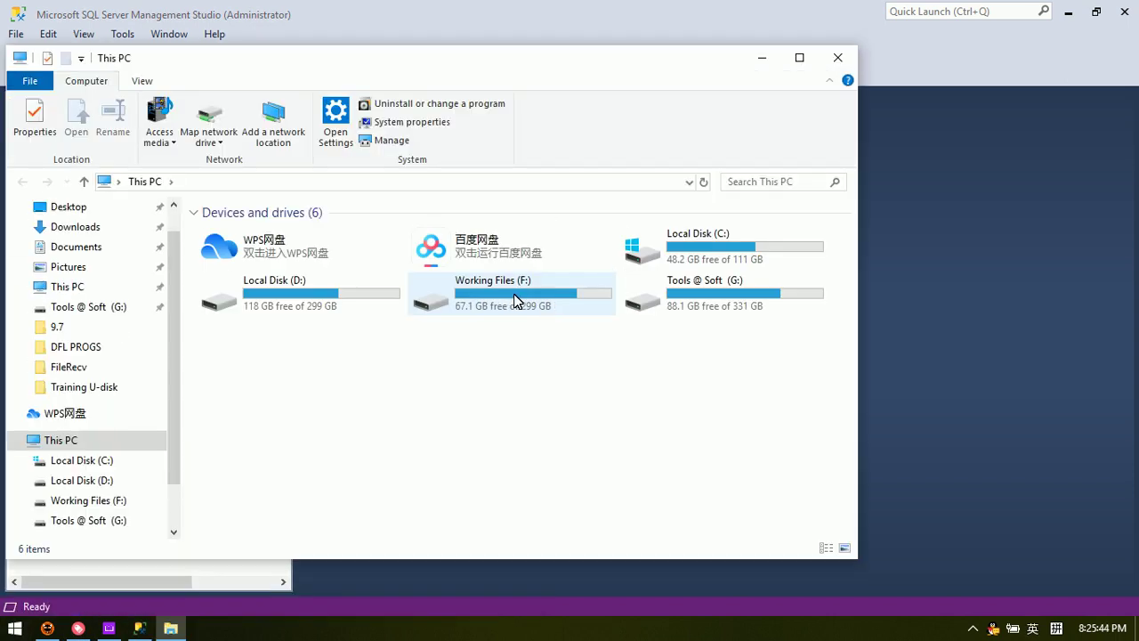
pyautogui.doubleClick(525, 295)
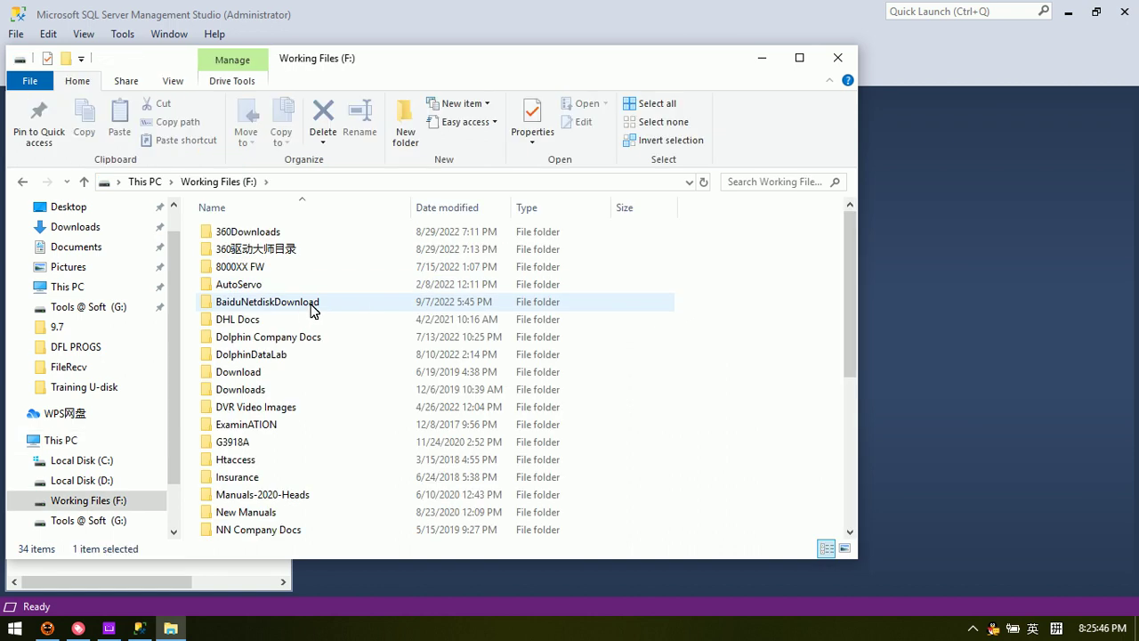
pyautogui.doubleClick(312, 307)
pyautogui.doubleClick(265, 248)
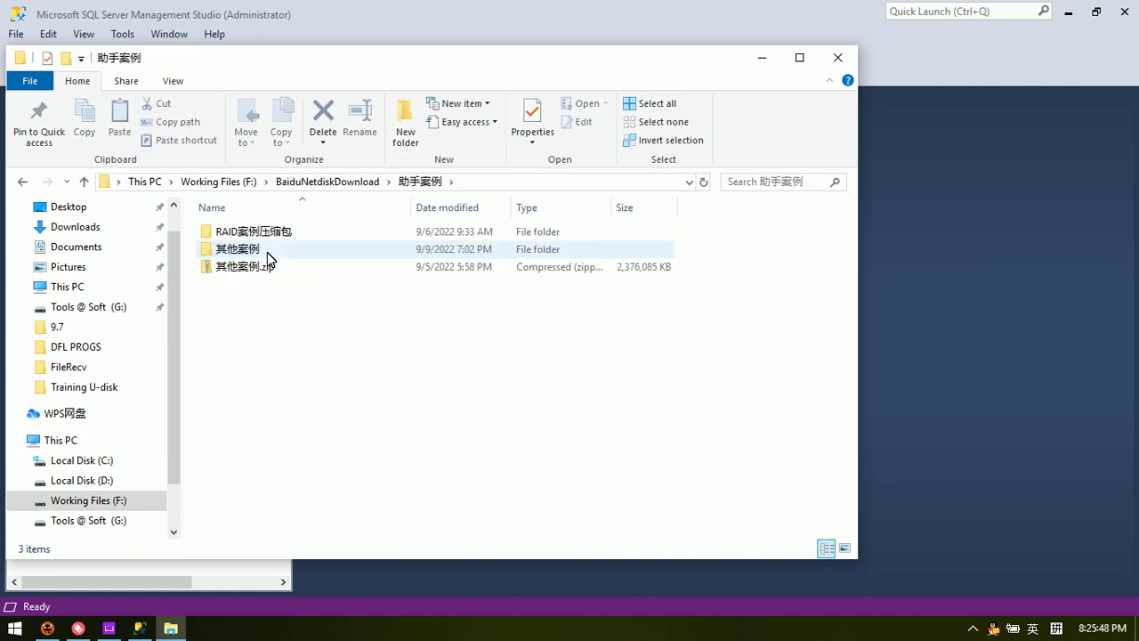
pyautogui.doubleClick(265, 251)
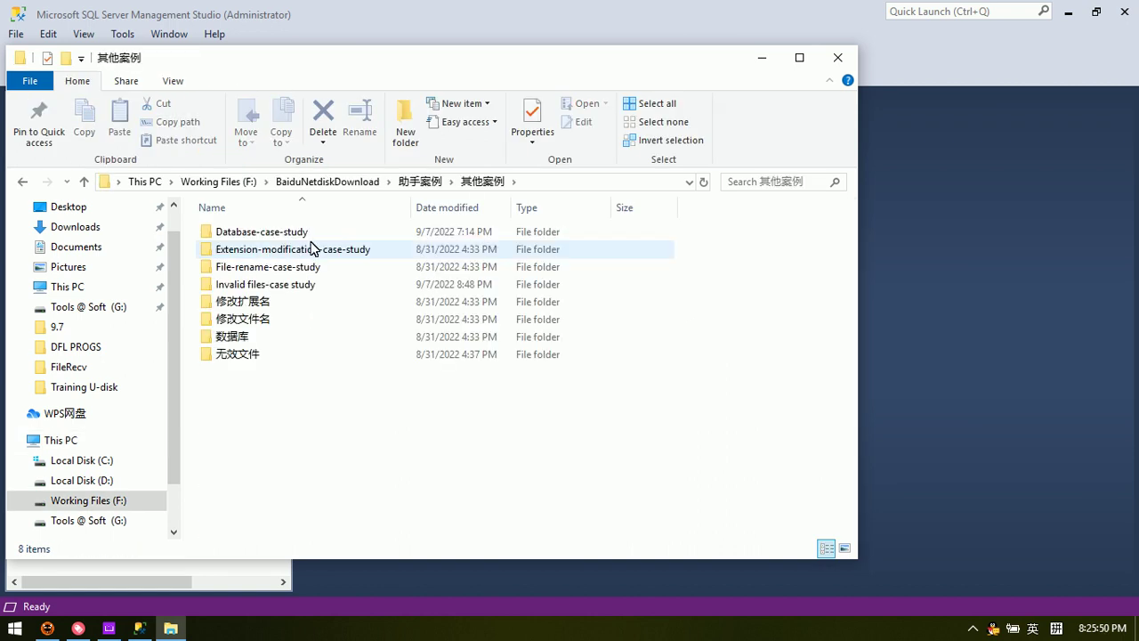
pyautogui.doubleClick(272, 231)
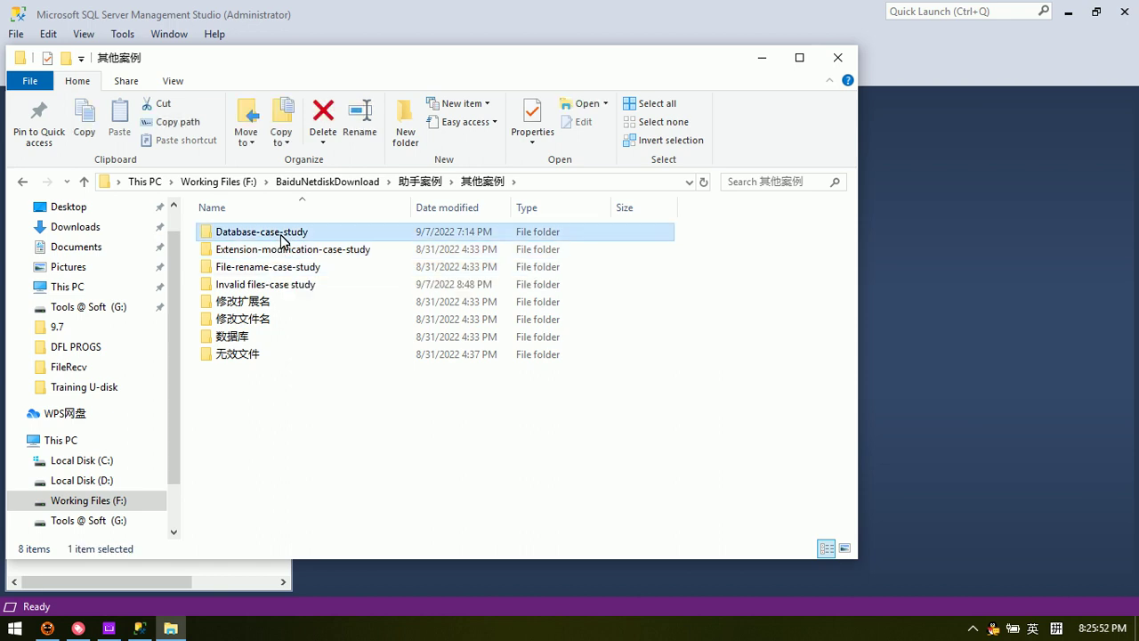
pyautogui.doubleClick(294, 252)
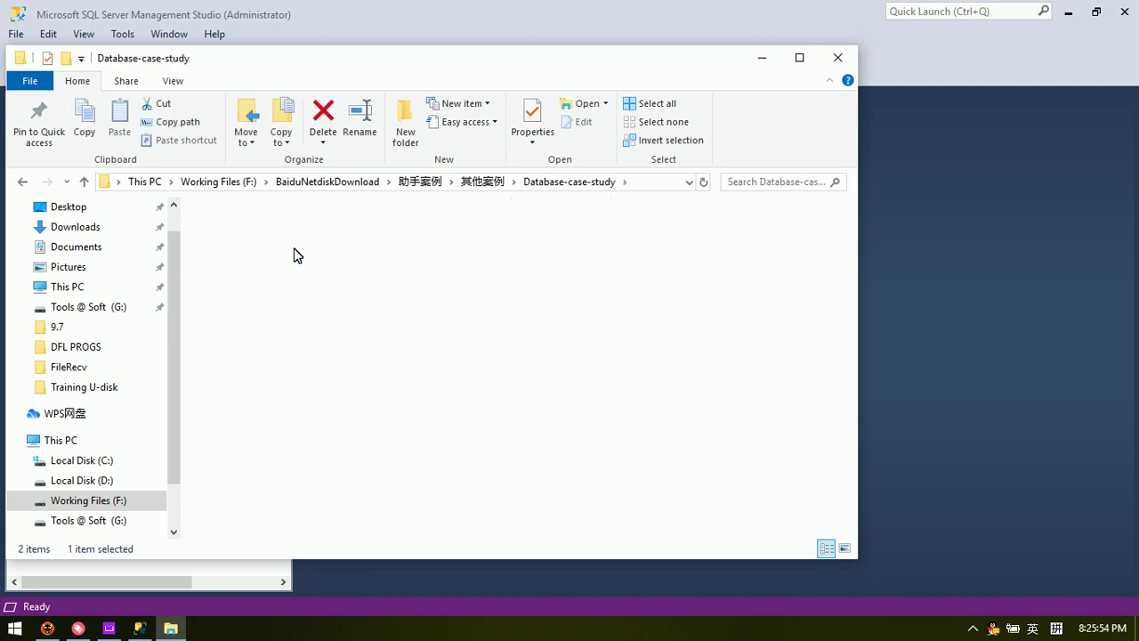
pyautogui.doubleClick(251, 235)
pyautogui.click(256, 253)
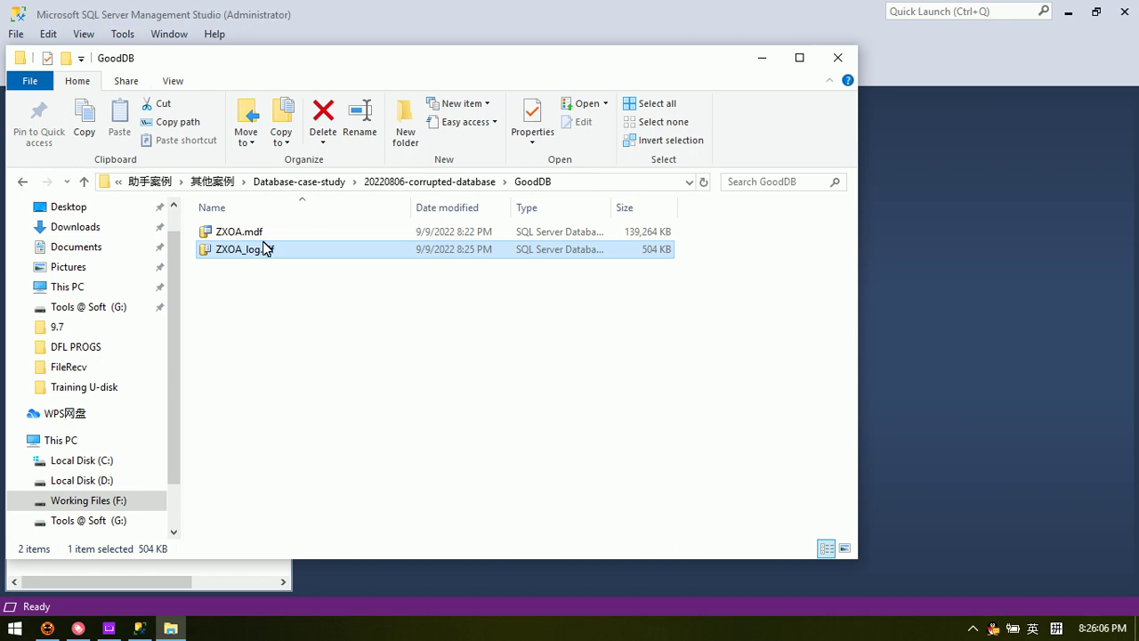
pyautogui.click(760, 61)
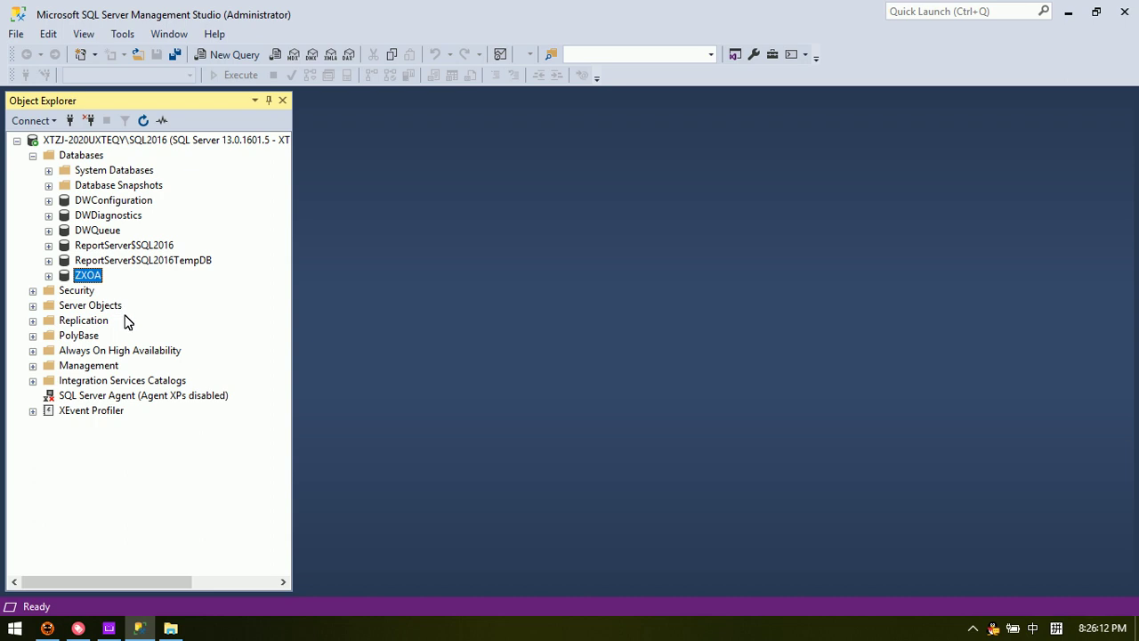
# Step: Switch to the DolphinDVR group chat, copy the command DBCC CHECKDB('ZXOA') from its message and return to SQL Server Management Studio
pyautogui.click(76, 628)
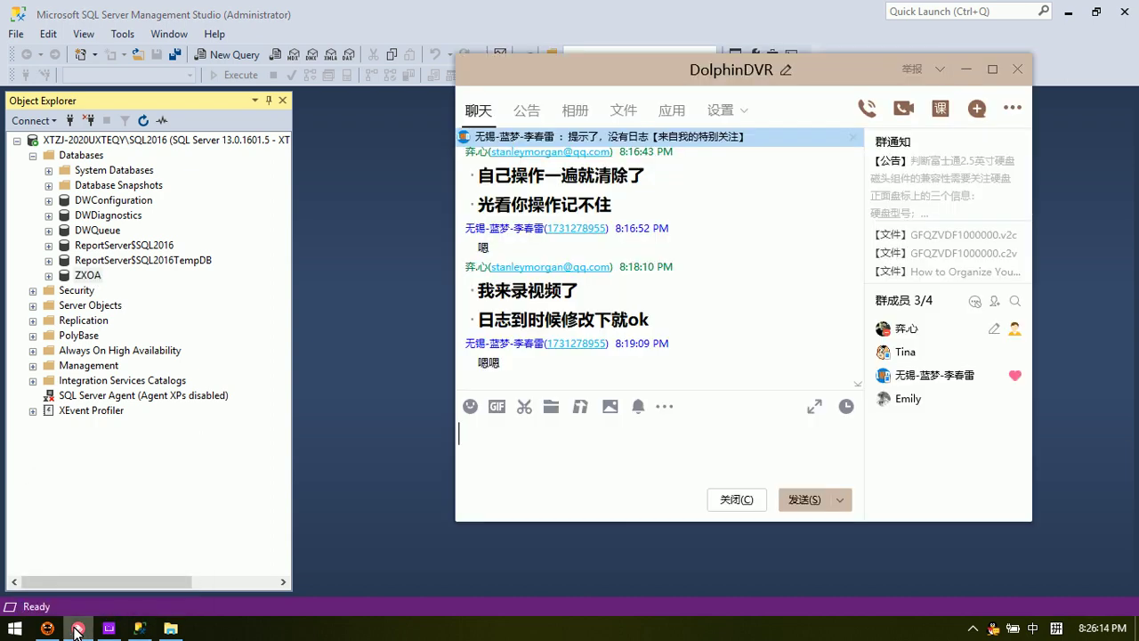
pyautogui.scroll(10, 660, 315)
pyautogui.scroll(10, 521, 318)
pyautogui.moveTo(615, 322); pyautogui.dragTo(459, 330)
pyautogui.rightClick(528, 324)
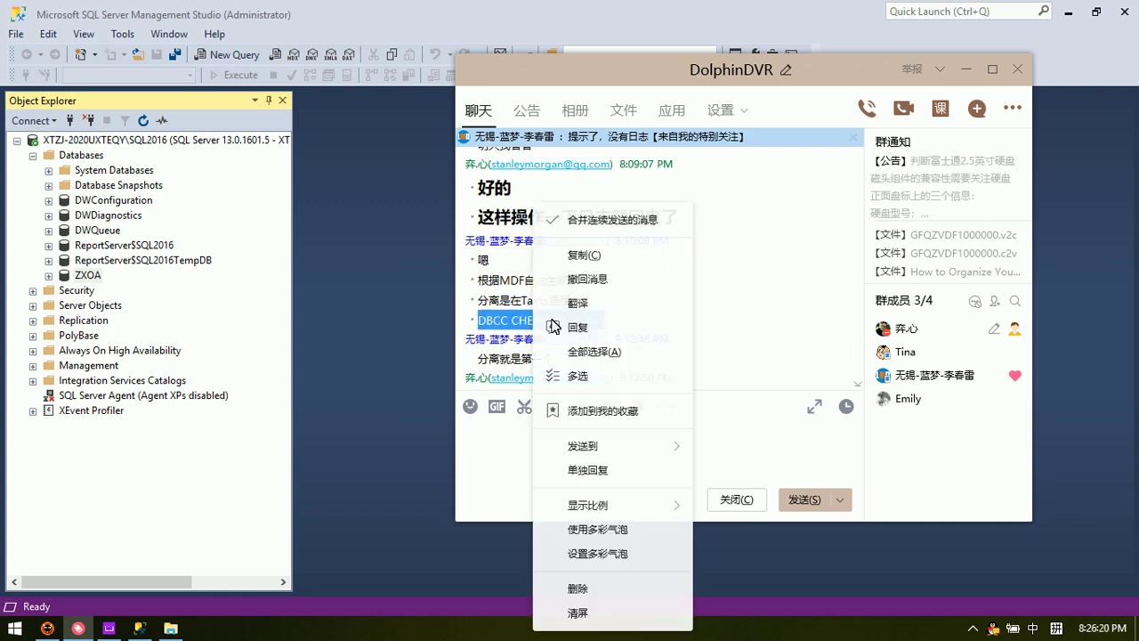
pyautogui.click(589, 256)
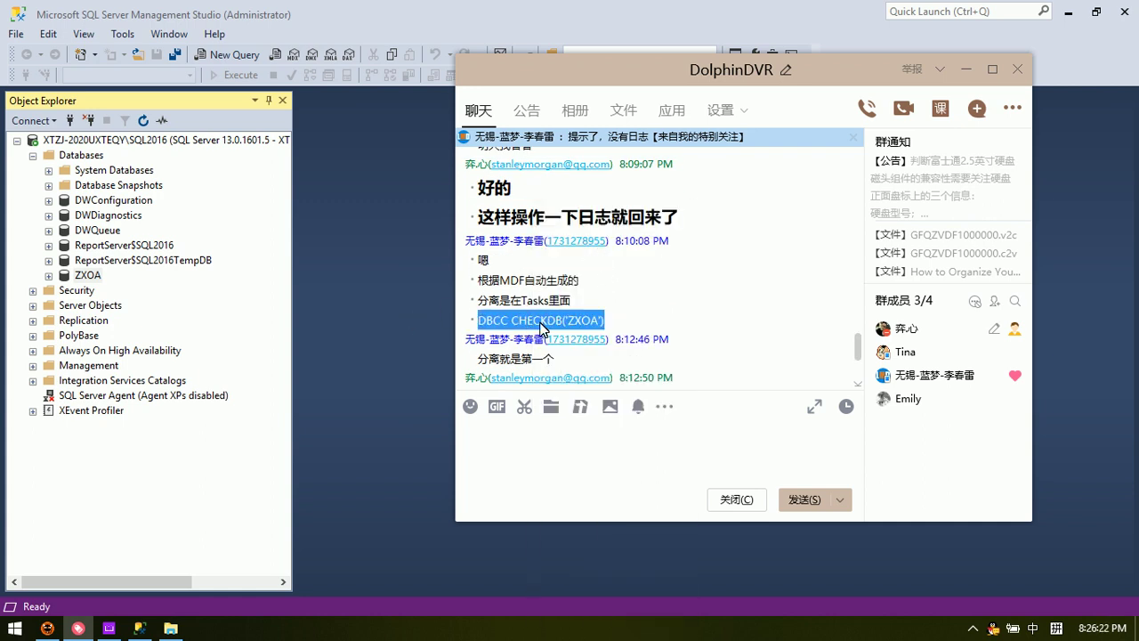
pyautogui.click(383, 297)
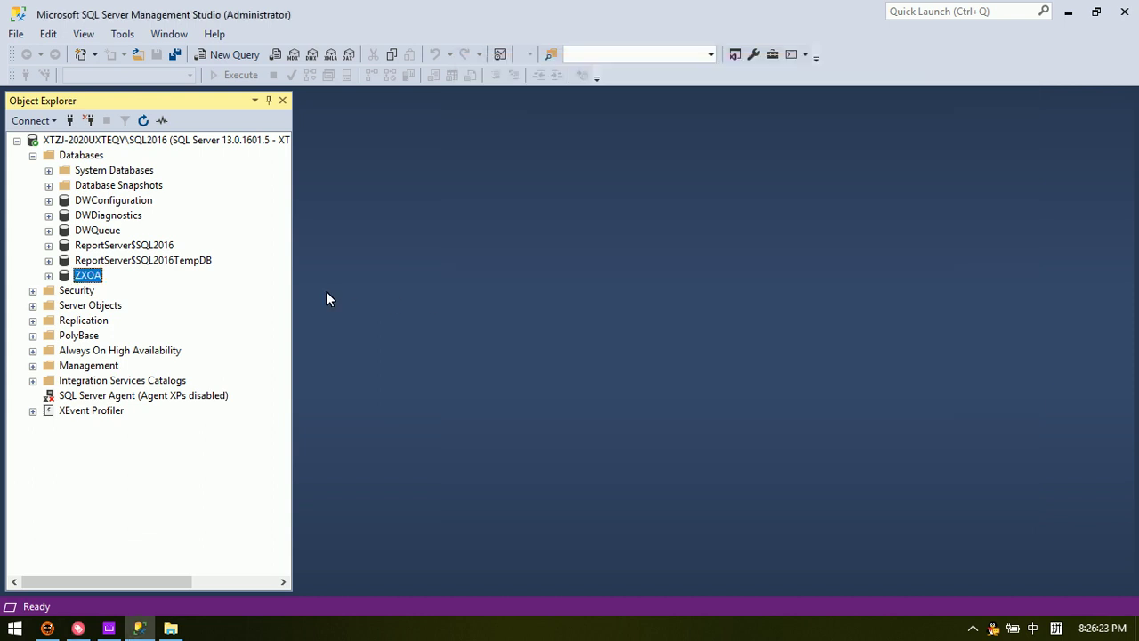
# Step: Open a new query on the ZXOA database and paste the command DBCC CHECKDB('ZXOA') into it
pyautogui.rightClick(85, 277)
pyautogui.click(147, 308)
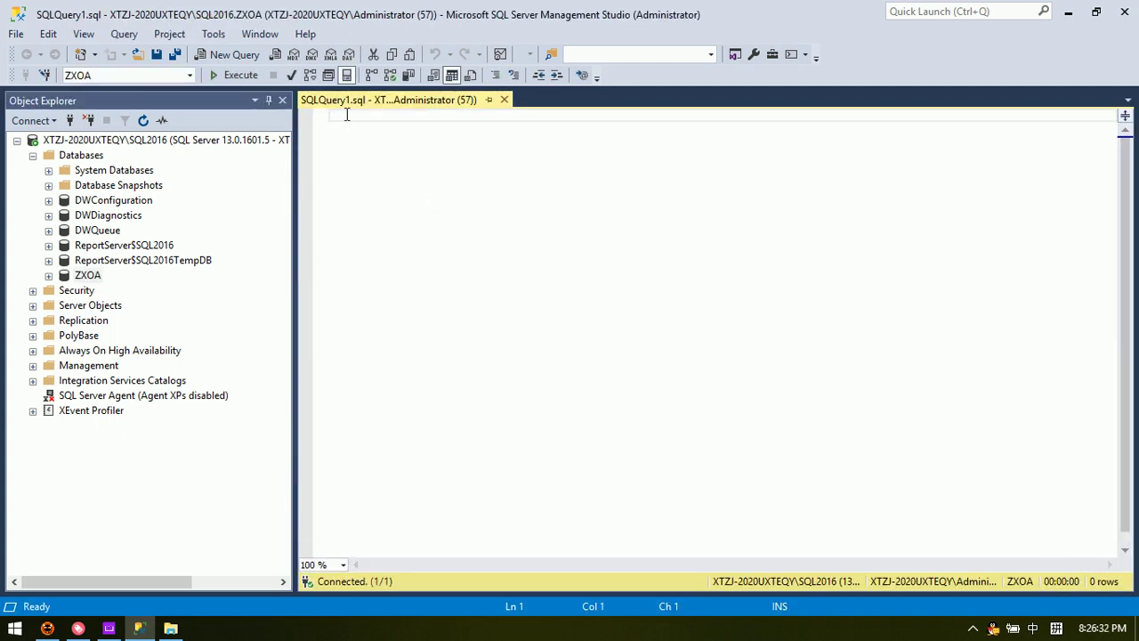
pyautogui.rightClick(347, 114)
pyautogui.click(389, 163)
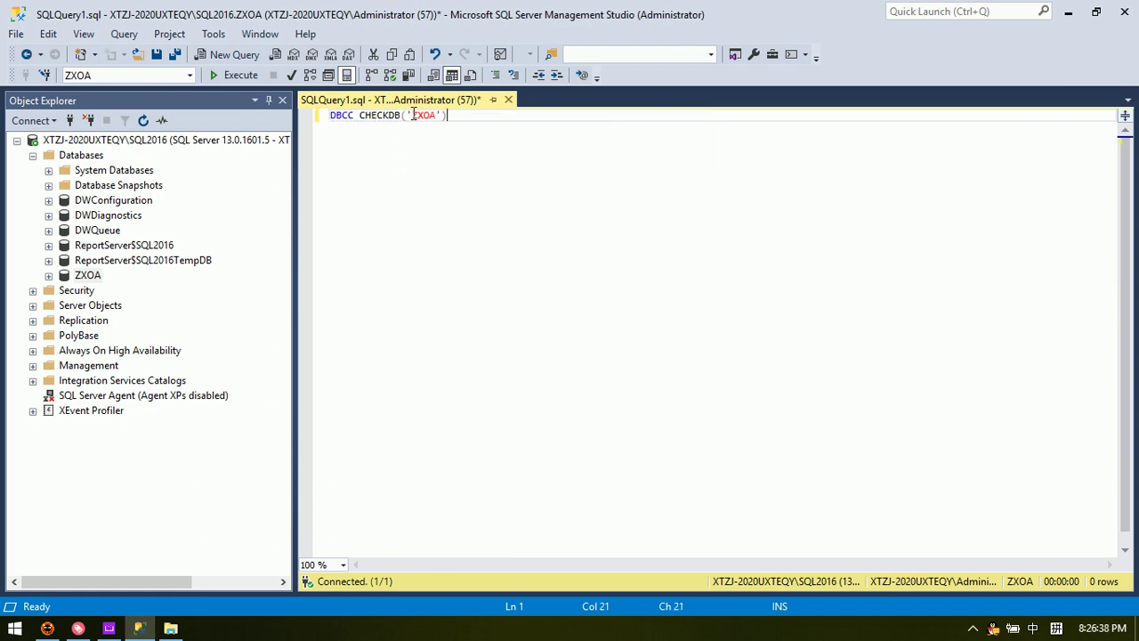
# Step: Check the database name in the DBCC CHECKDB command, parse the query and execute it
pyautogui.moveTo(415, 117); pyautogui.dragTo(436, 116)
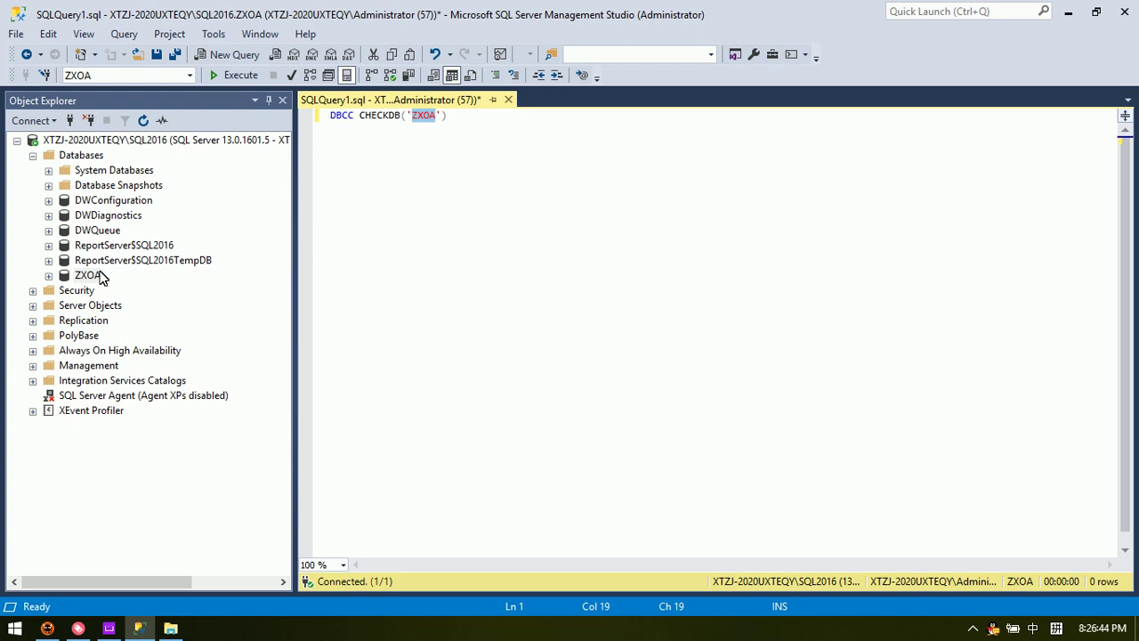
pyautogui.click(464, 116)
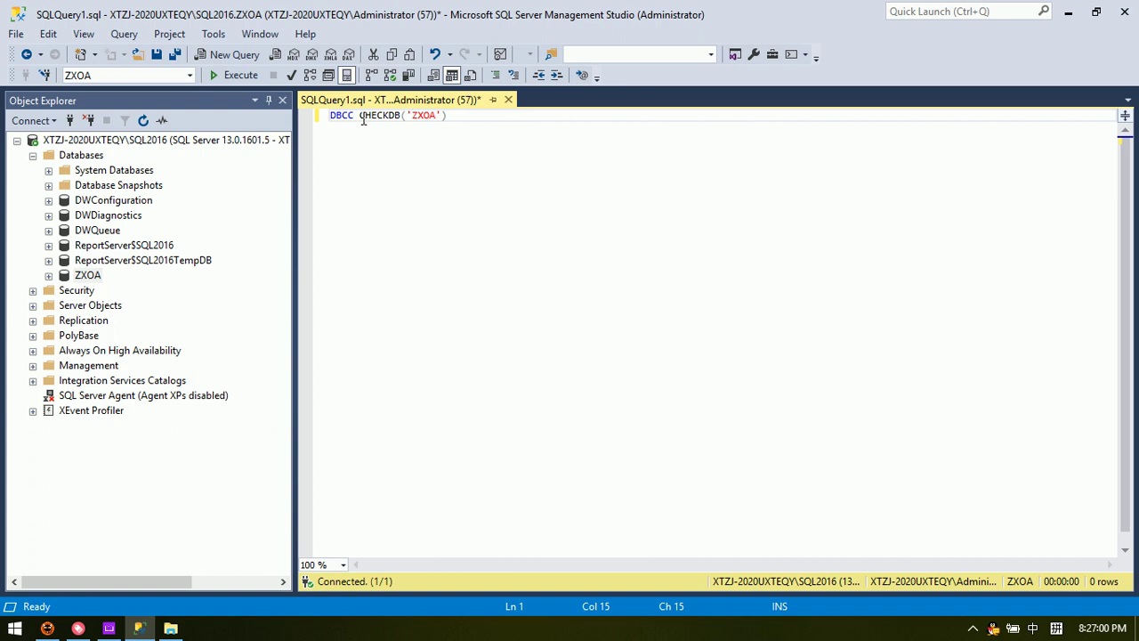
pyautogui.click(291, 77)
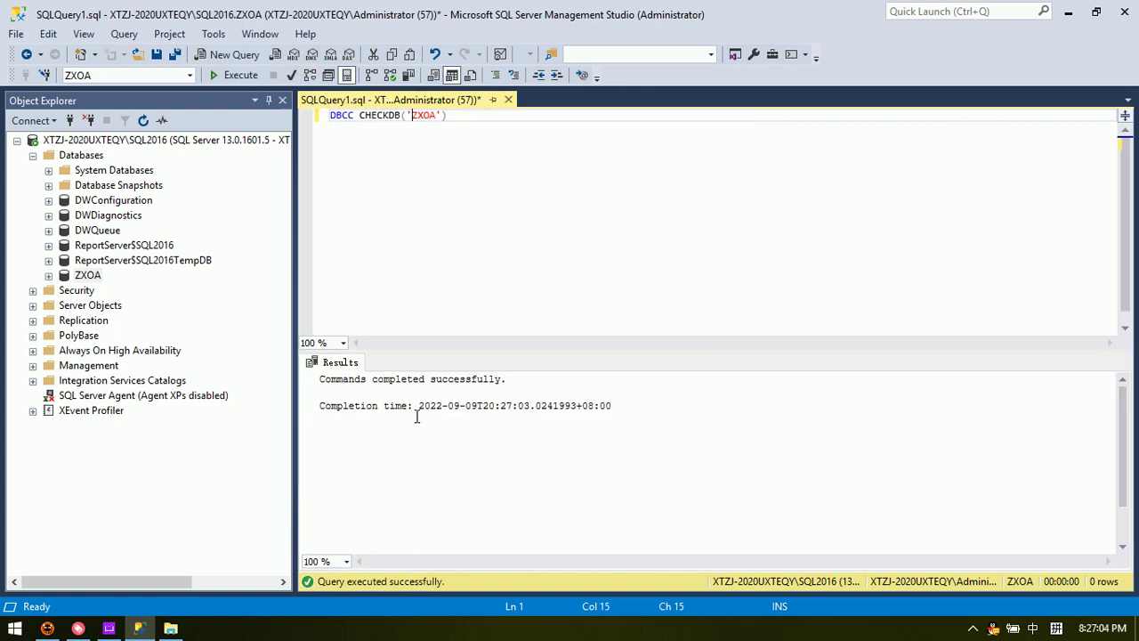
pyautogui.click(222, 77)
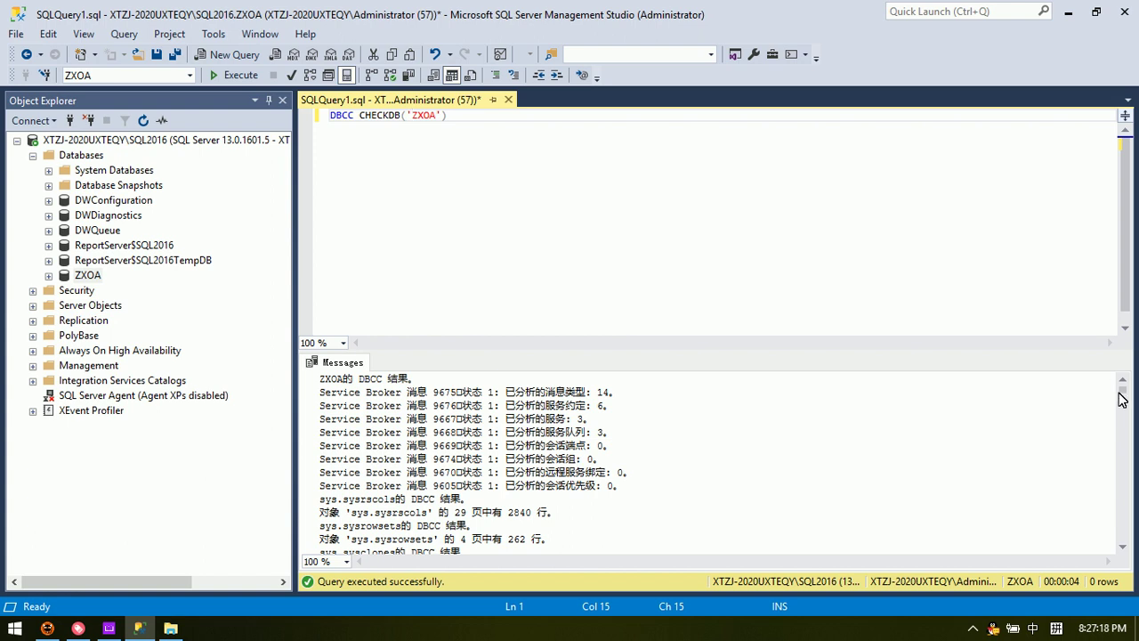
# Step: Go to the end of the DBCC CHECKDB messages and highlight the summary line on allocation and consistency errors in ZXOA
pyautogui.moveTo(1124, 396); pyautogui.dragTo(1126, 543)
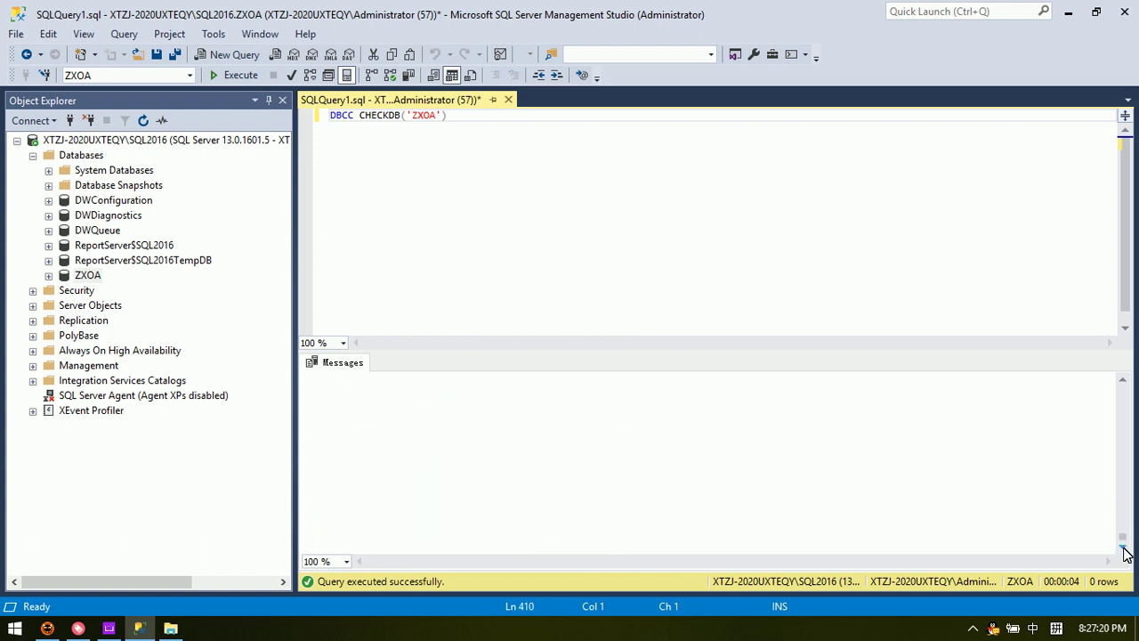
pyautogui.click(630, 474)
pyautogui.scroll(2, 630, 474)
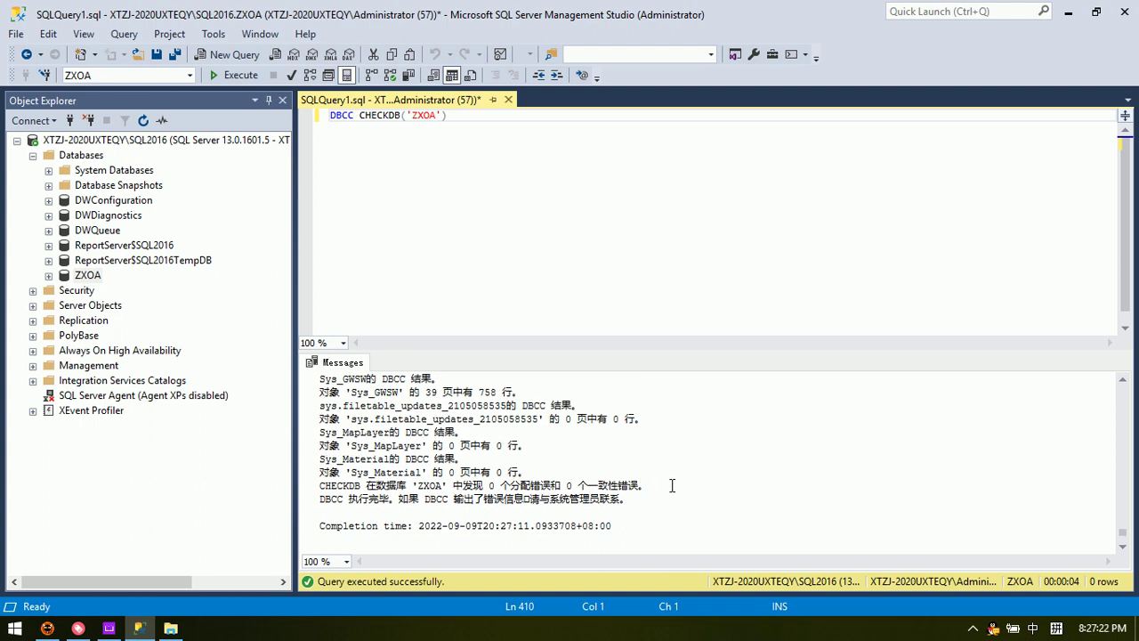
pyautogui.moveTo(488, 486); pyautogui.dragTo(579, 488)
pyautogui.moveTo(668, 486); pyautogui.dragTo(308, 491)
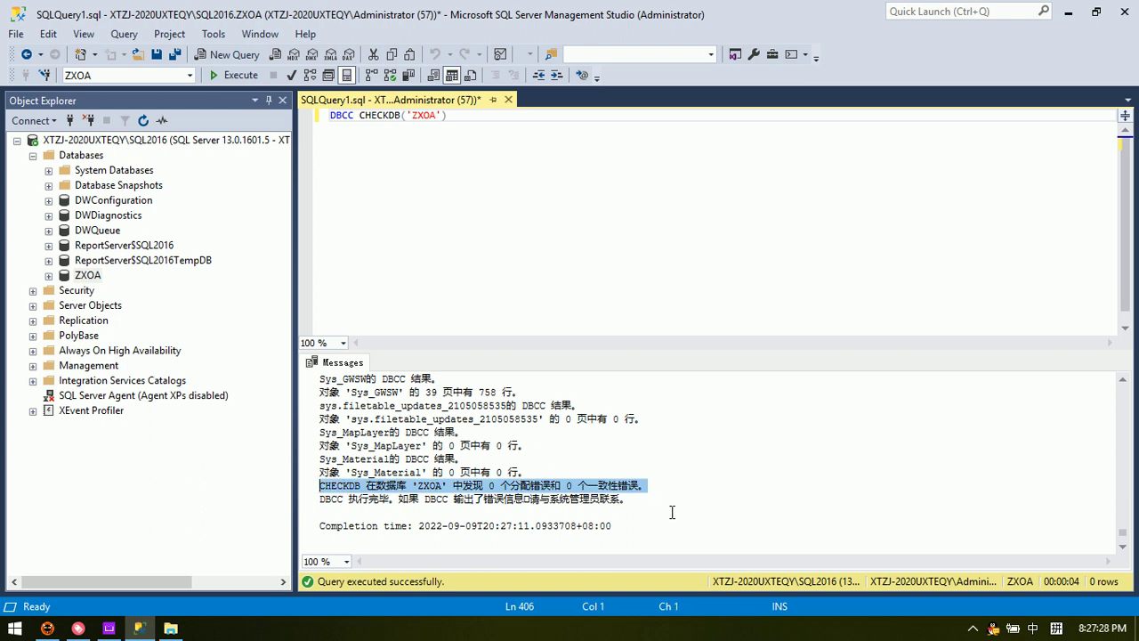
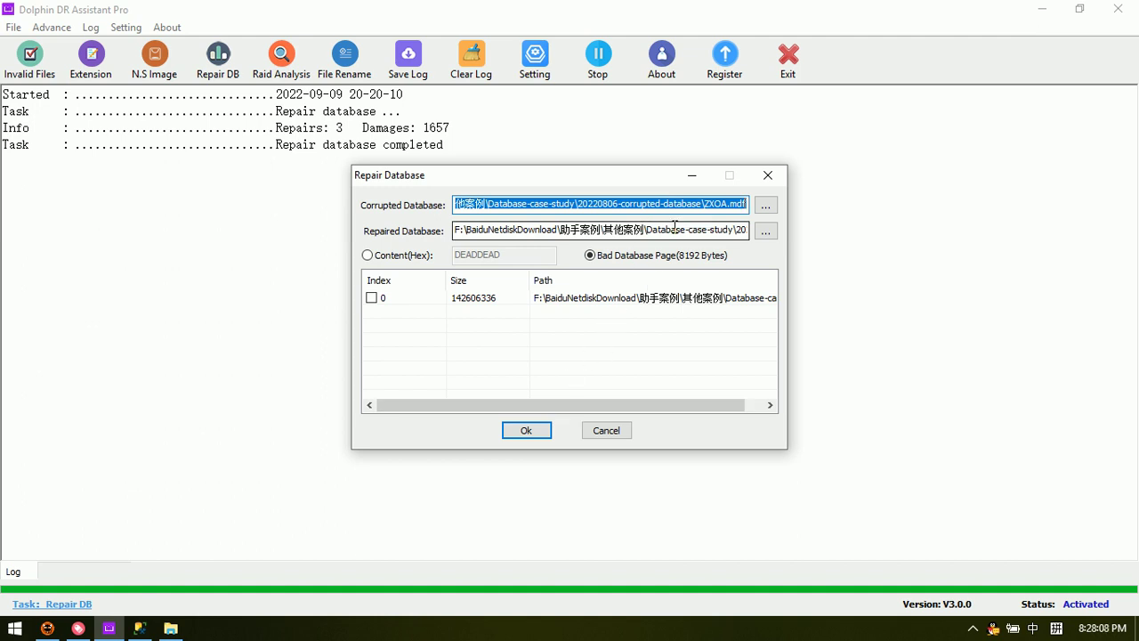
# Step: Check the end of the repaired database path in Dolphin DR Assistant Pro's Repair Database dialog, then switch to SQL Server Management Studio
pyautogui.moveTo(687, 230); pyautogui.dragTo(852, 229)
pyautogui.click(724, 229)
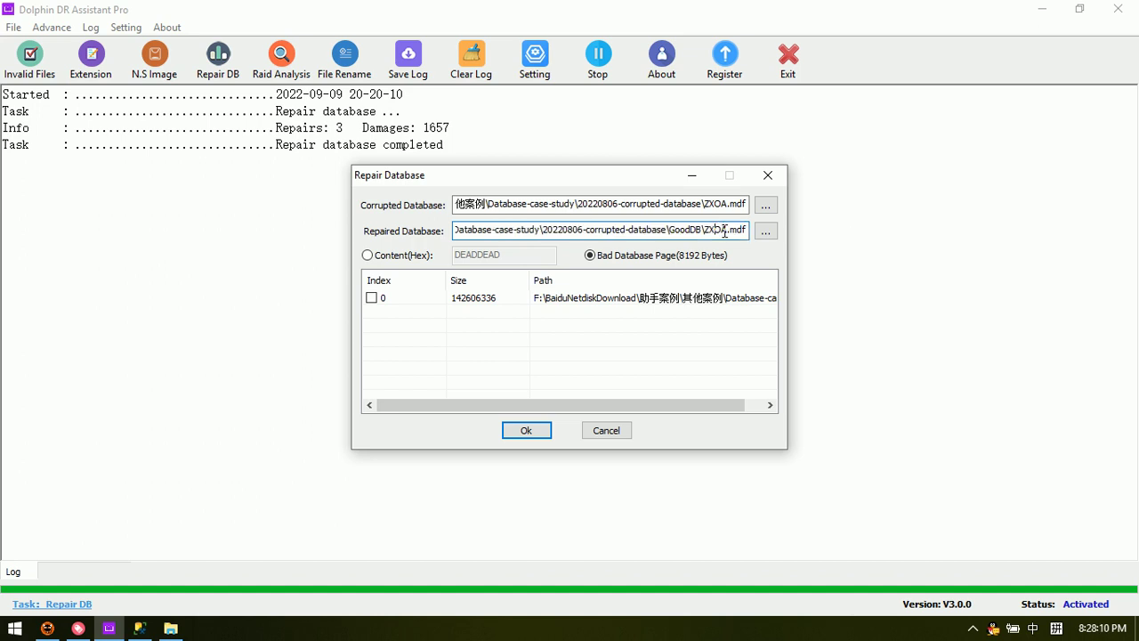
pyautogui.click(140, 628)
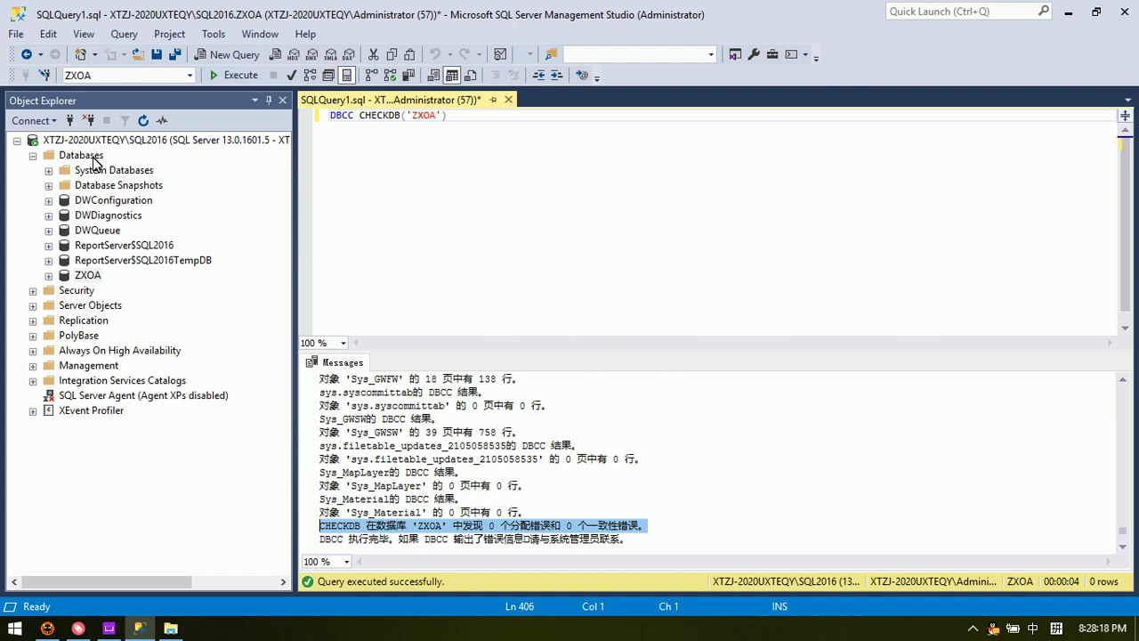
# Step: Review the New Query option for the ZXOA database without using it, then highlight the database name in the DBCC CHECKDB command
pyautogui.rightClick(90, 276)
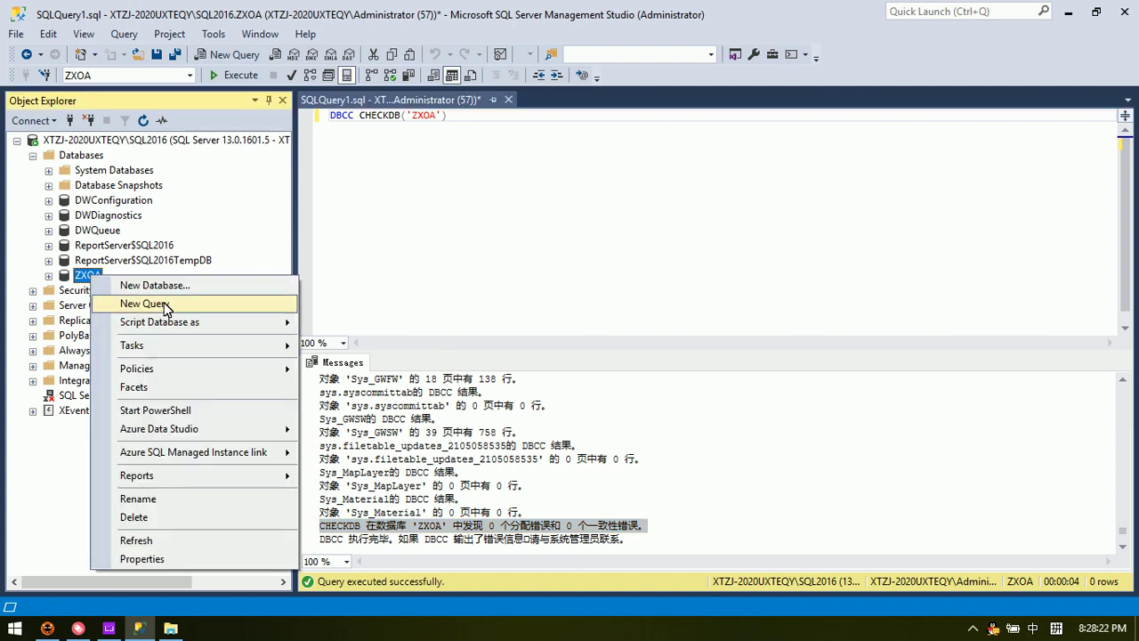
pyautogui.click(388, 141)
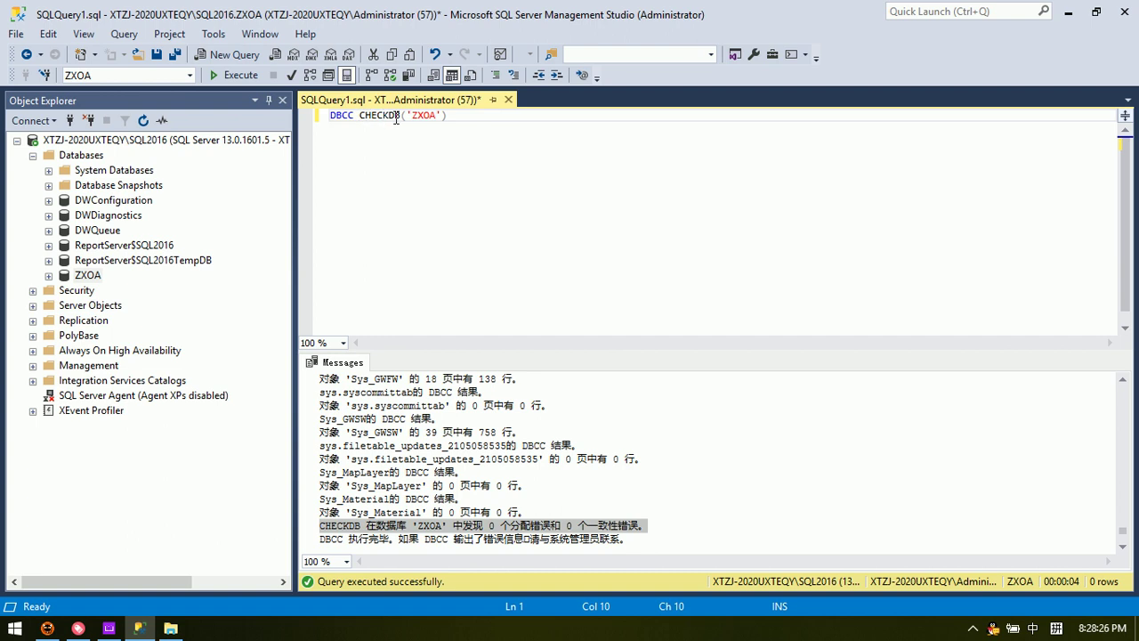
pyautogui.moveTo(413, 117); pyautogui.dragTo(437, 117)
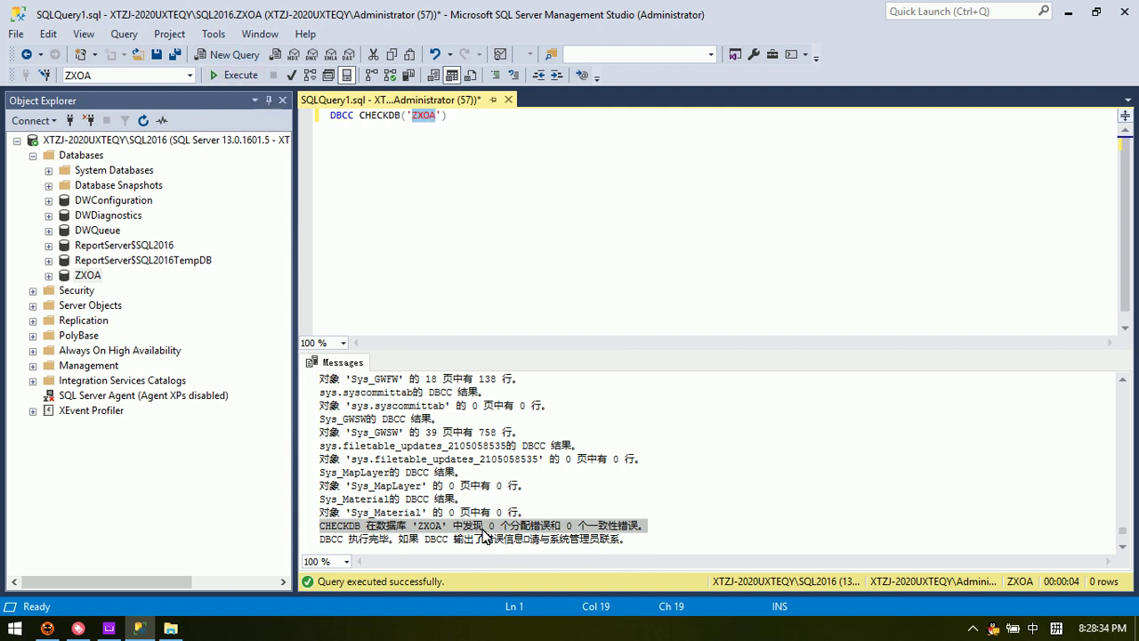
# Step: Highlight the CHECKDB error summary line again and look back through the per-table results above it
pyautogui.scroll(-2, 495, 534)
pyautogui.moveTo(649, 445); pyautogui.dragTo(305, 445)
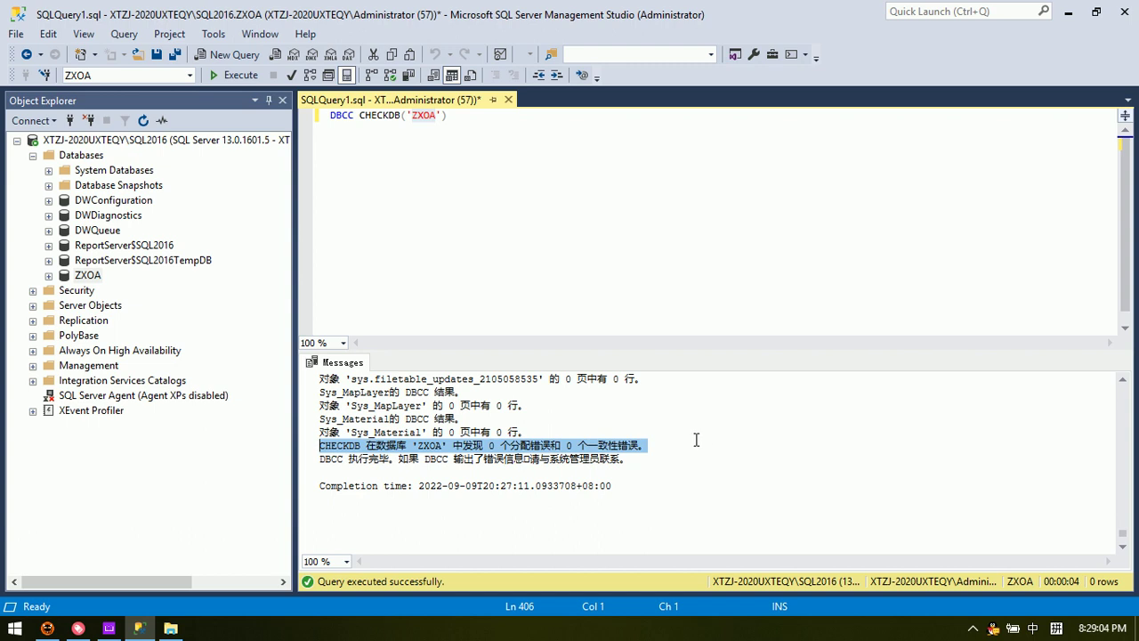
pyautogui.scroll(2, 697, 439)
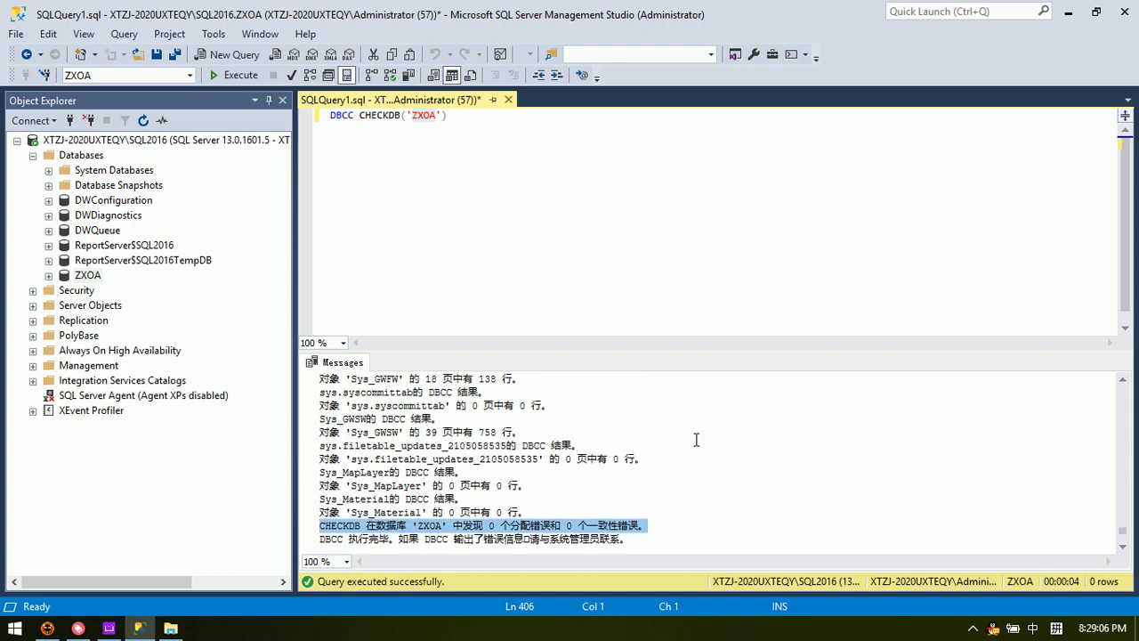
pyautogui.scroll(5, 696, 440)
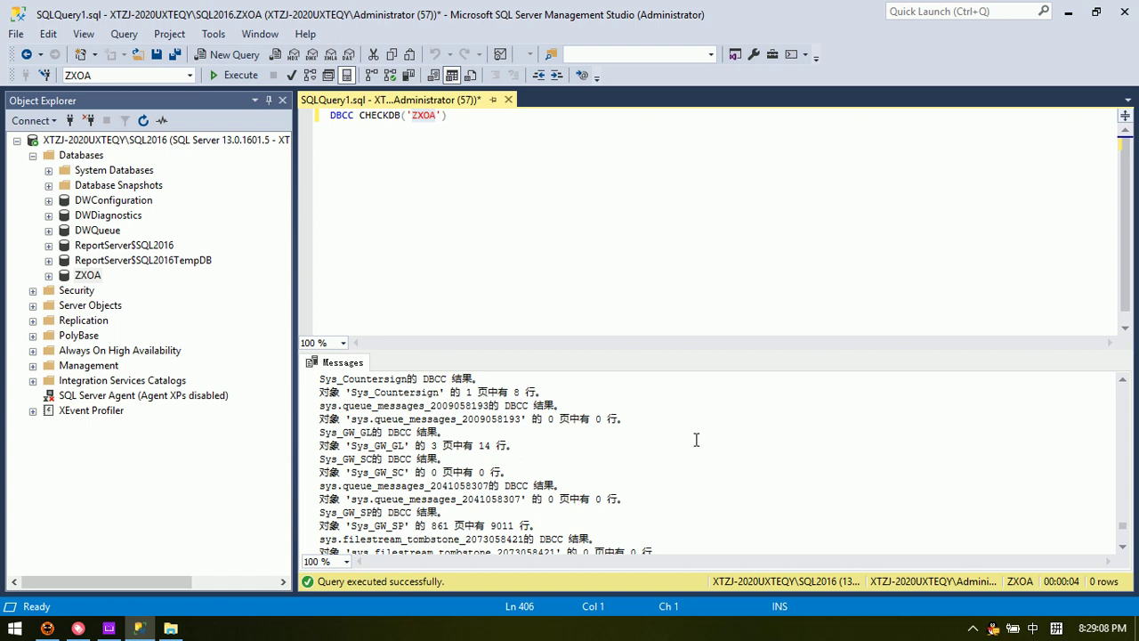